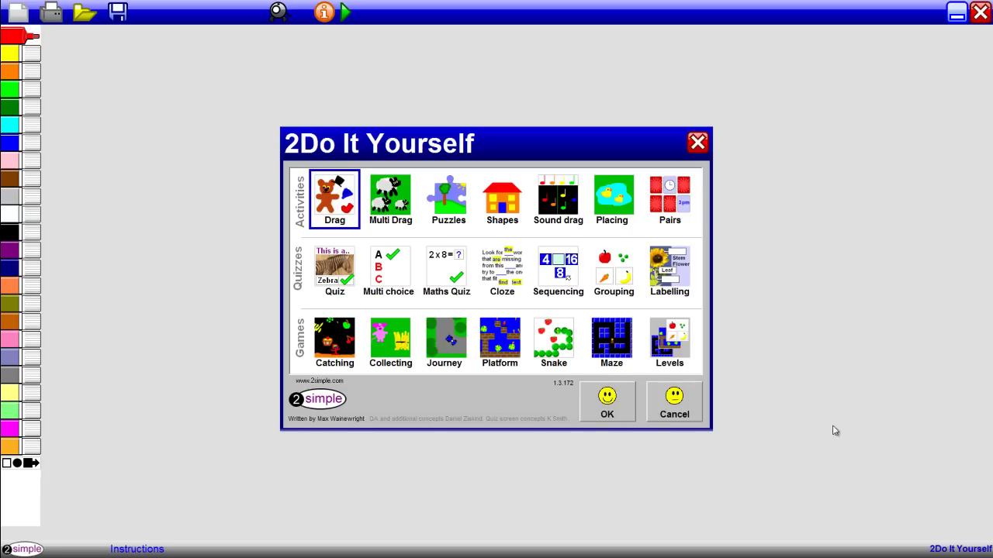
Create a new Pairs memory game with the 8 Cards layout.
click(657, 208)
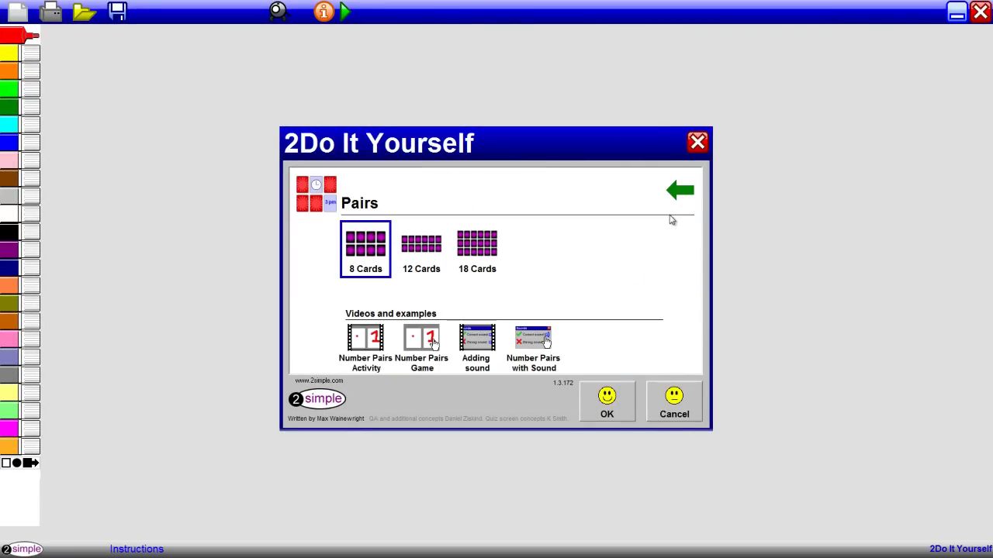
click(607, 414)
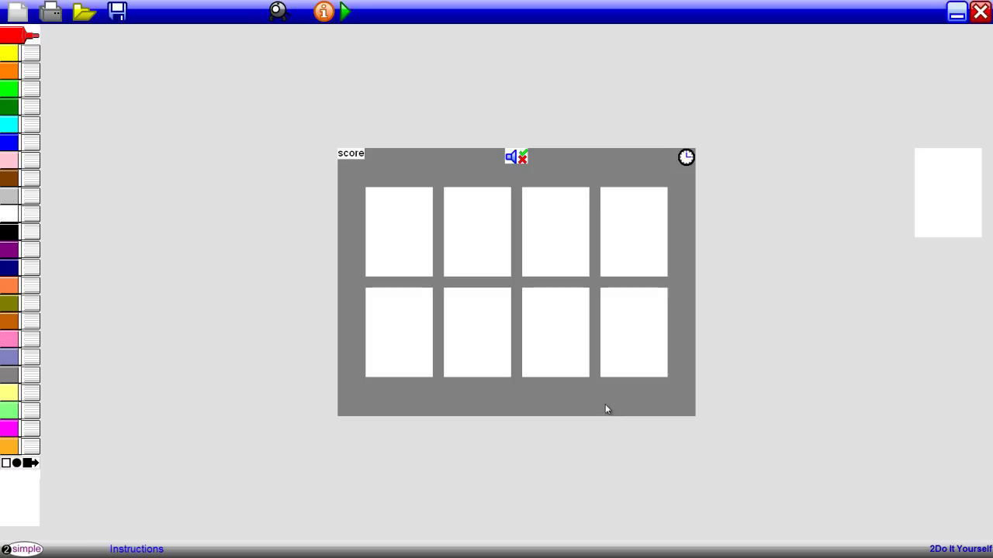
Fill the first card with blue using the paint bucket.
click(29, 465)
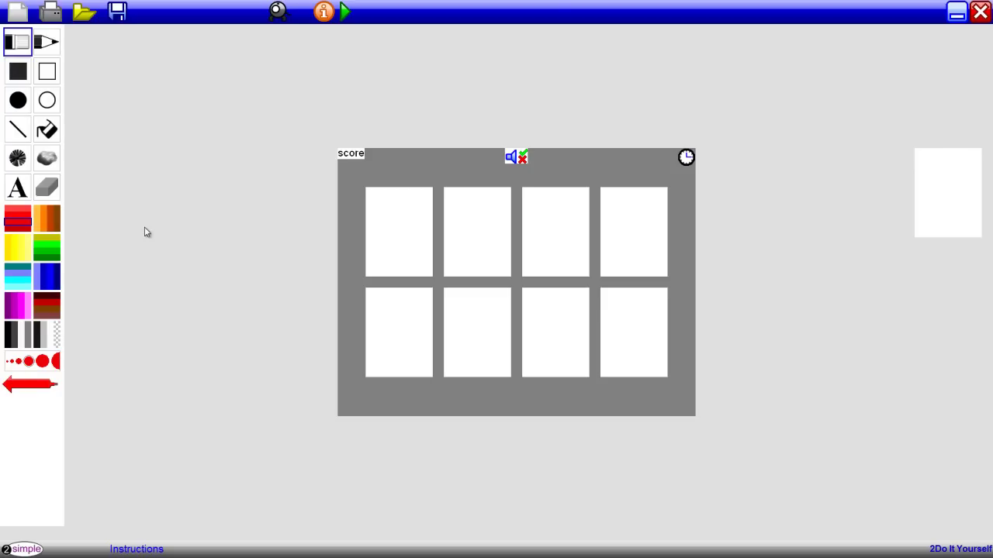
click(49, 137)
click(49, 137)
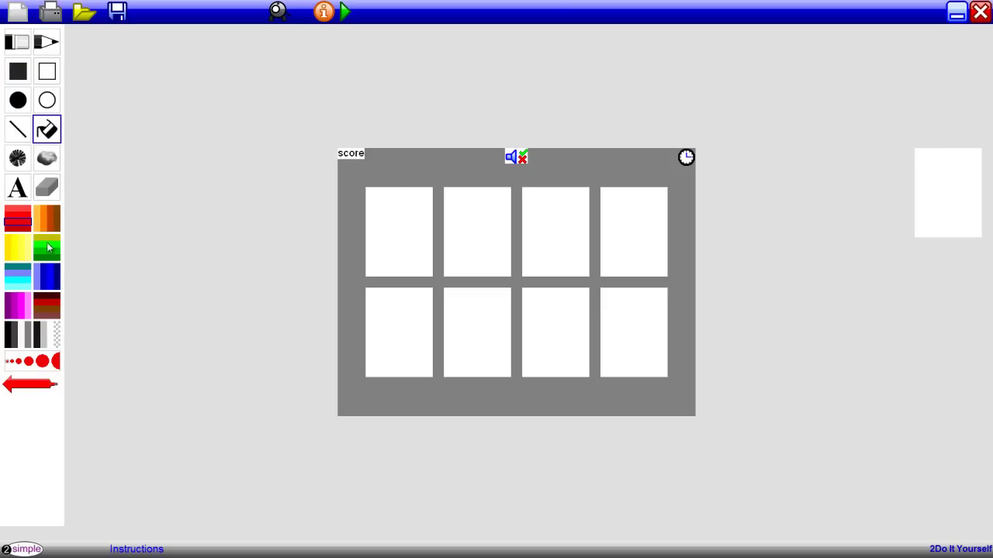
click(39, 287)
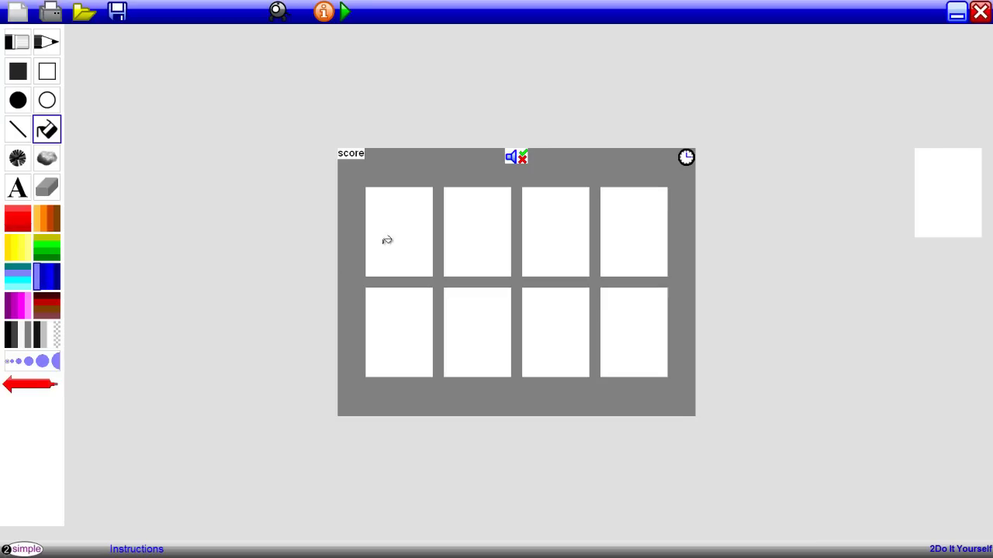
click(404, 223)
click(403, 218)
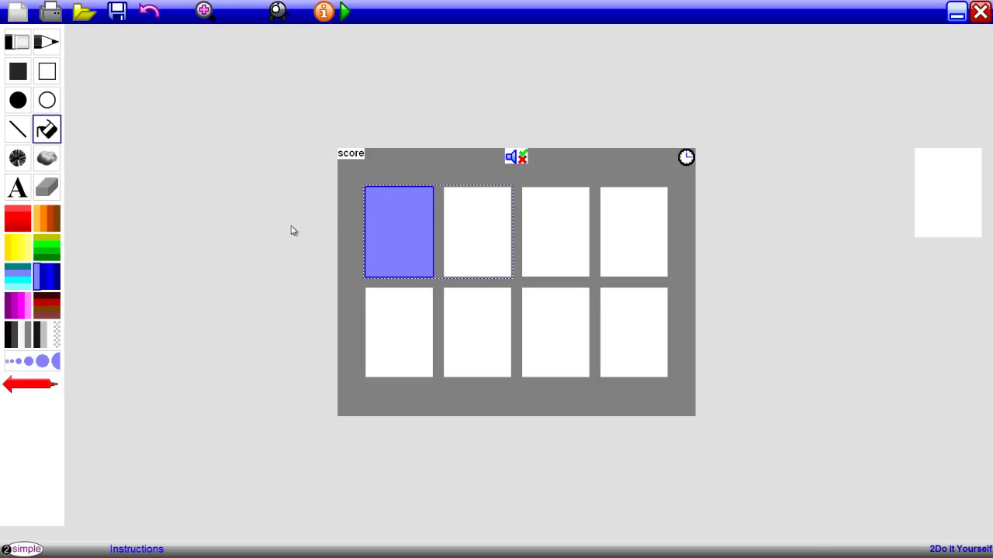
Paint a green S-shaped snake with a black eye and red tongue on card 1.
click(60, 247)
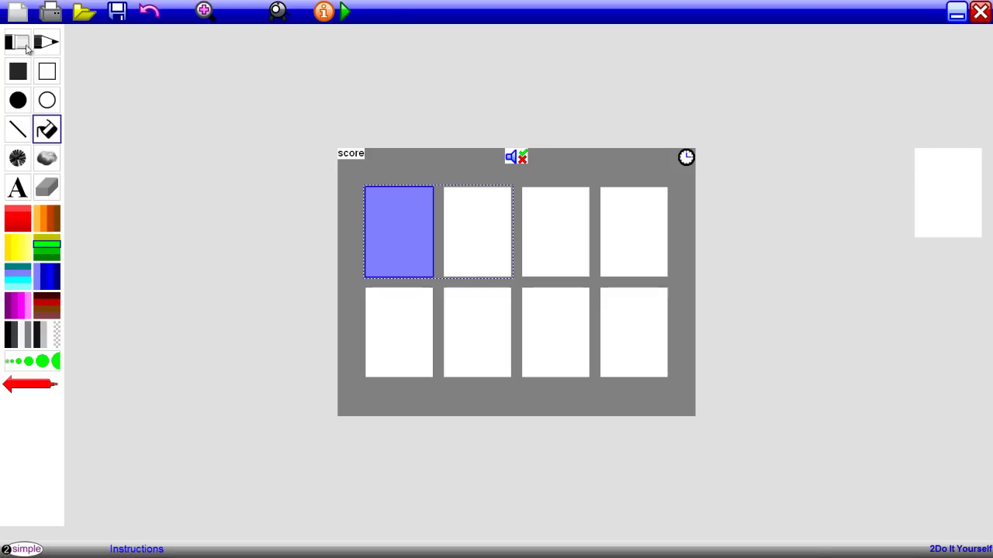
click(29, 48)
mouse_move(416, 214)
mouse_down()
mouse_move(388, 219)
mouse_move(410, 262)
mouse_move(381, 261)
mouse_up()
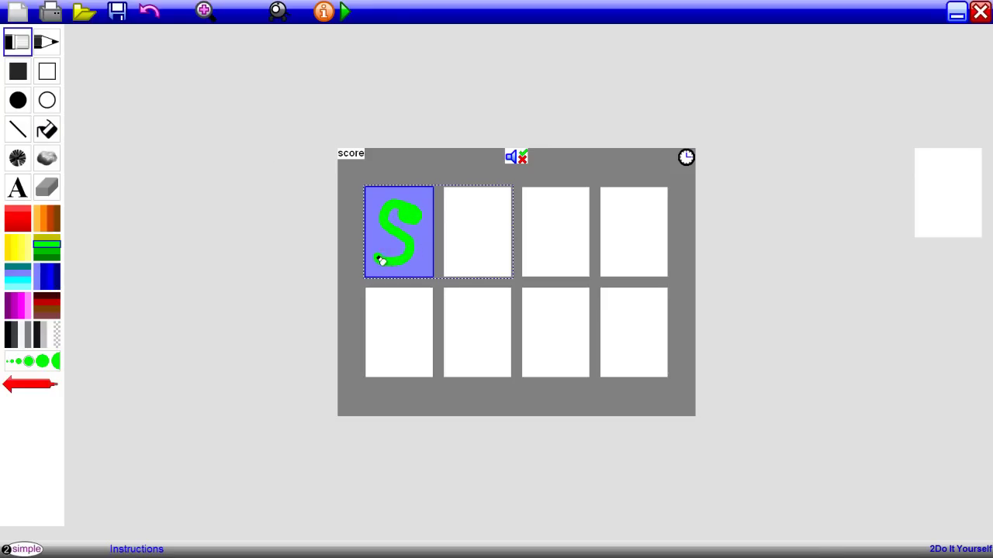
click(37, 340)
click(408, 209)
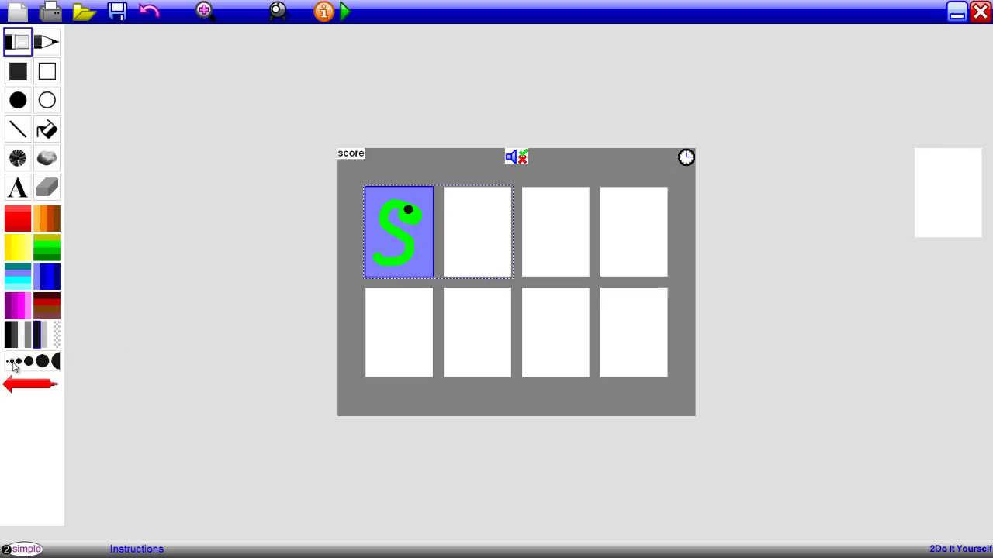
click(27, 232)
drag(417, 224, 426, 234)
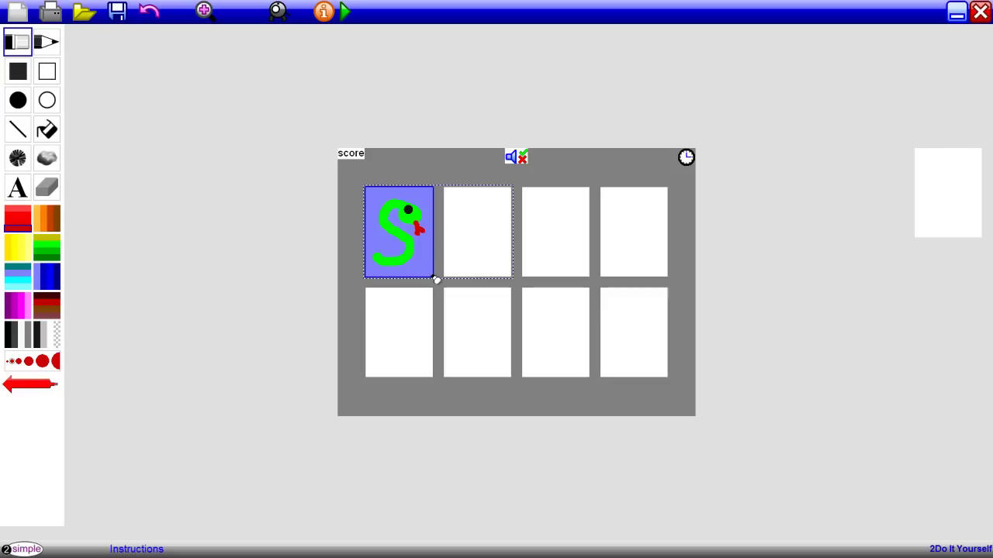
Copy the snake picture and paste it onto the second card.
right_click(383, 202)
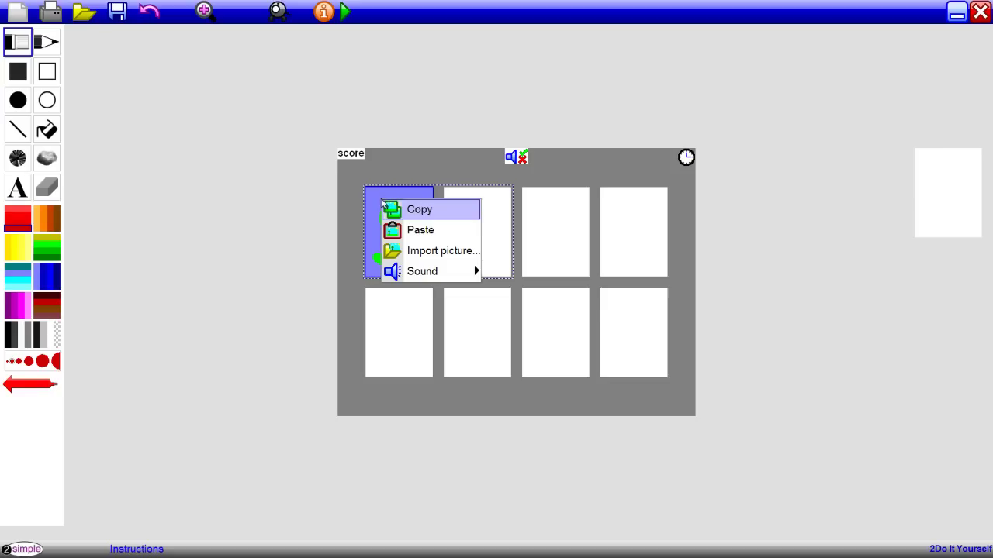
click(400, 211)
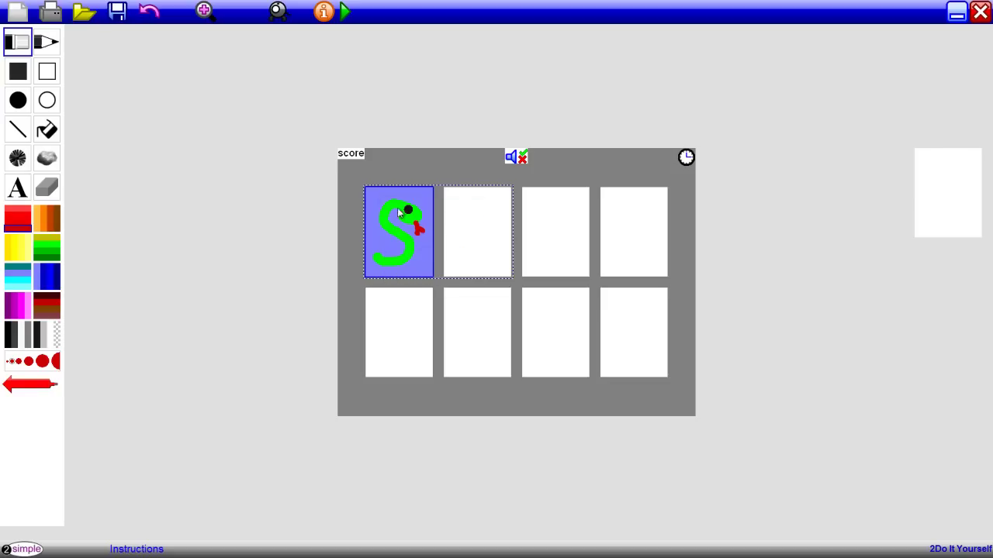
click(456, 202)
right_click(456, 202)
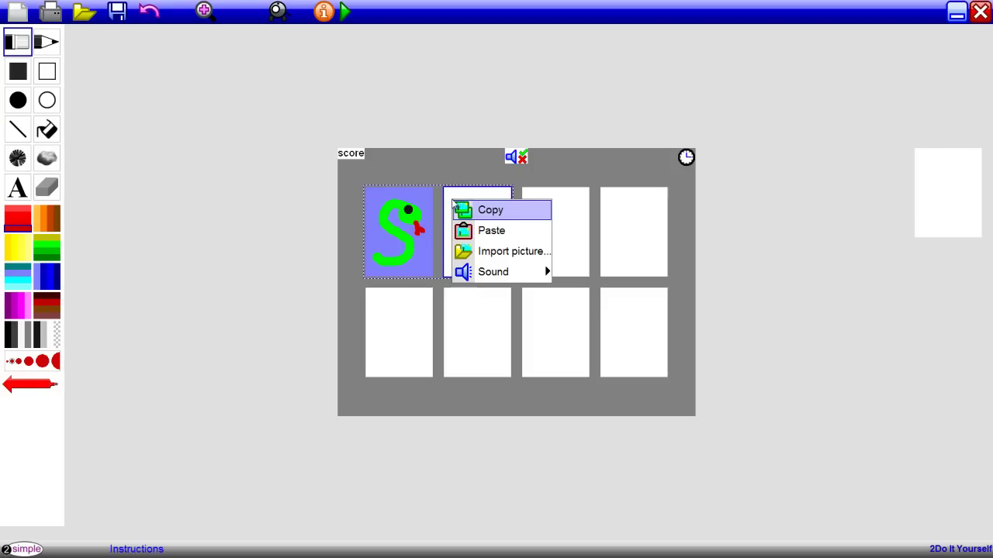
click(468, 230)
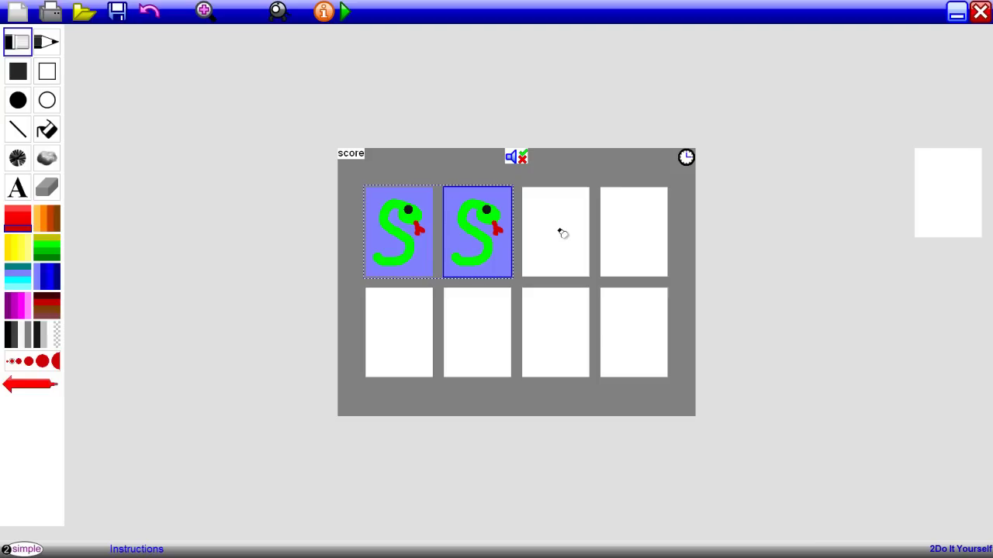
Fill the third card with green and view it enlarged.
click(55, 258)
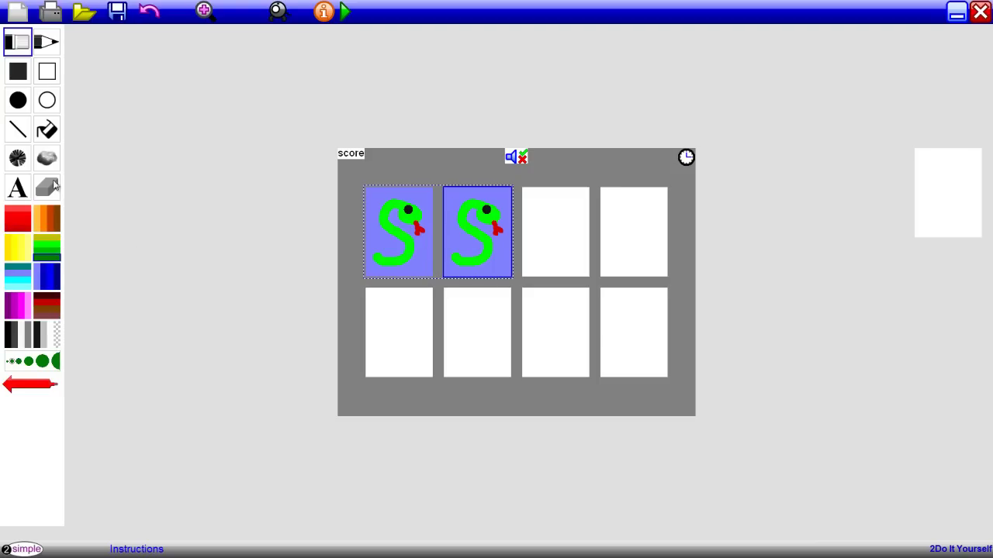
click(47, 130)
click(559, 202)
click(559, 202)
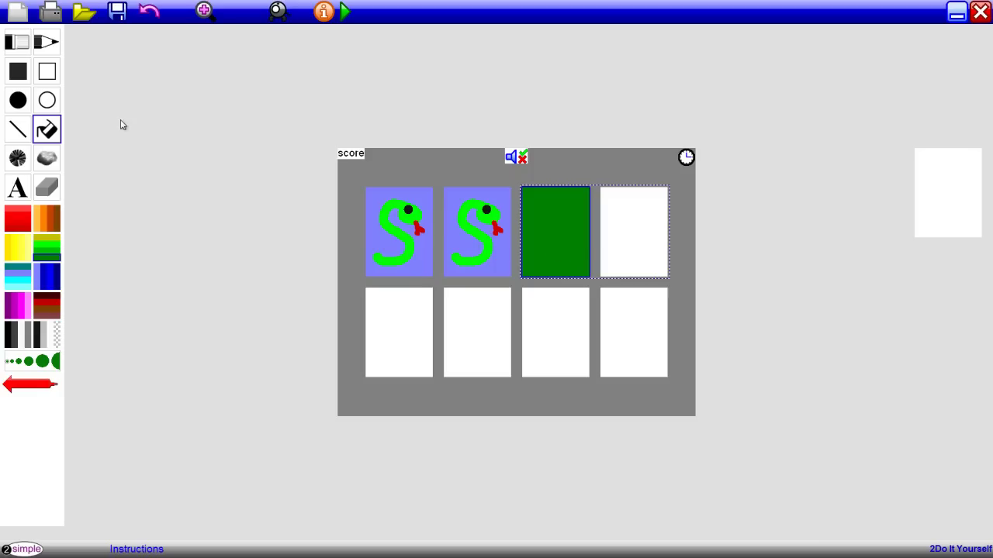
click(204, 10)
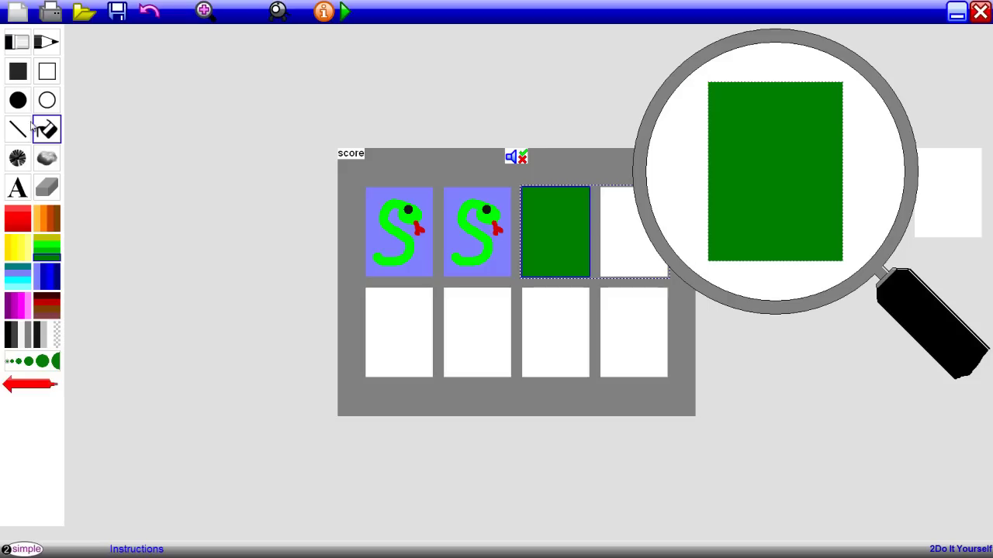
Spray a brown owl head and body with a white belly on the green card.
click(19, 159)
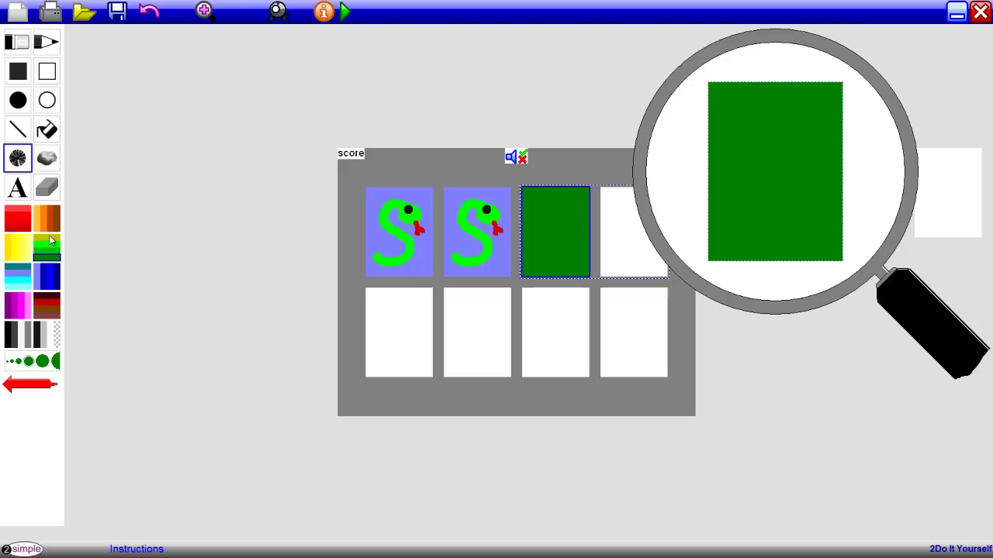
click(49, 311)
click(768, 130)
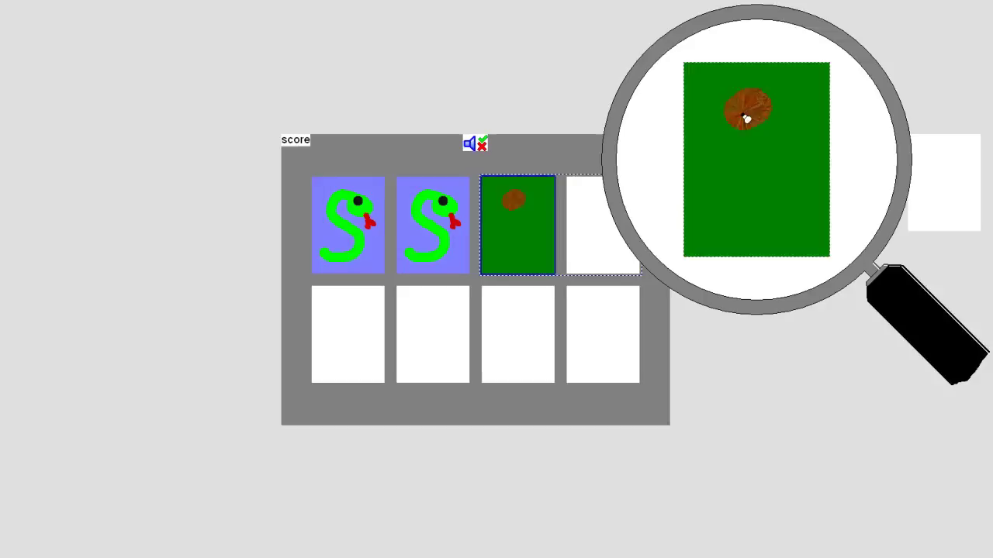
mouse_move(746, 118)
mouse_down()
mouse_move(780, 123)
mouse_move(768, 117)
mouse_move(766, 155)
mouse_up()
mouse_move(703, 114)
mouse_down()
mouse_move(689, 127)
mouse_move(703, 191)
mouse_move(685, 194)
mouse_move(715, 141)
mouse_move(713, 186)
mouse_move(702, 128)
mouse_move(672, 104)
mouse_move(630, 124)
mouse_move(700, 127)
mouse_move(709, 111)
mouse_move(760, 122)
mouse_move(772, 138)
mouse_up()
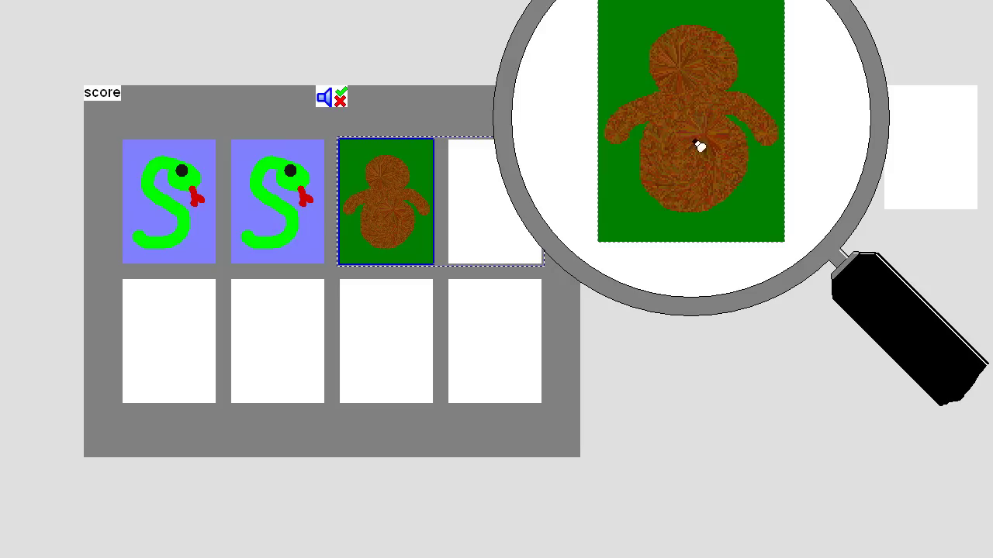
mouse_move(698, 127)
mouse_down()
mouse_move(681, 159)
mouse_move(713, 164)
mouse_move(718, 139)
mouse_up()
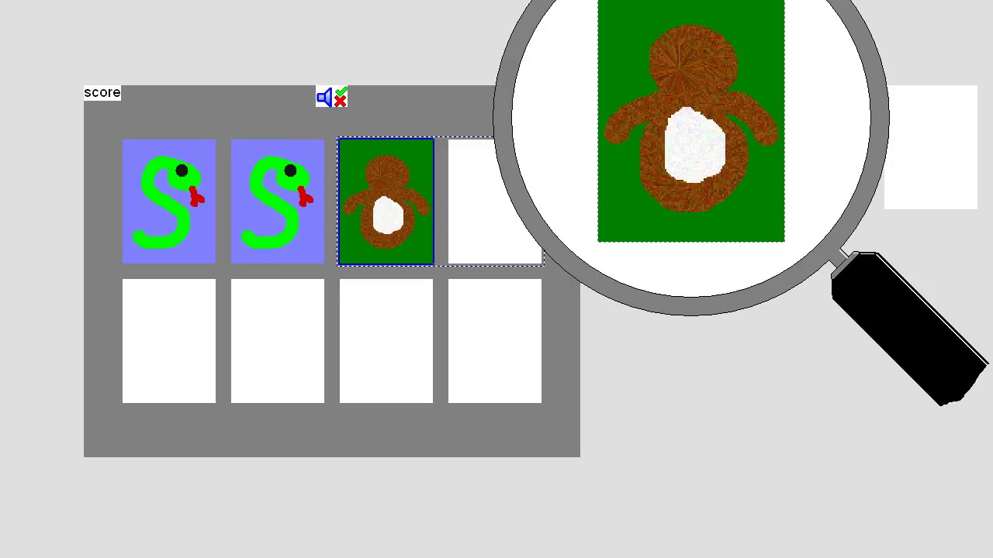
Spray orange feet along the owl's bottom and an orange beak on its head.
click(658, 209)
click(668, 216)
click(685, 217)
click(714, 209)
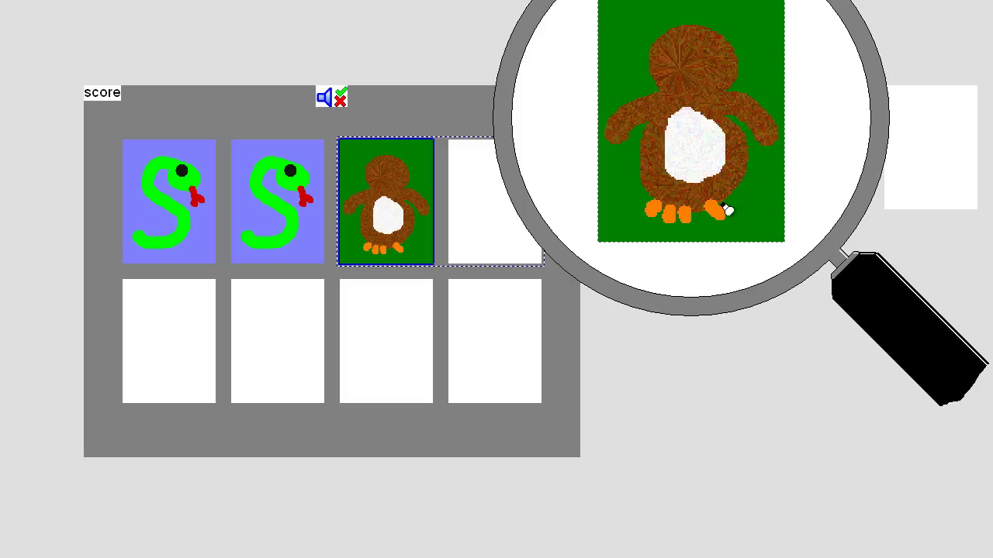
click(732, 210)
click(743, 202)
click(694, 71)
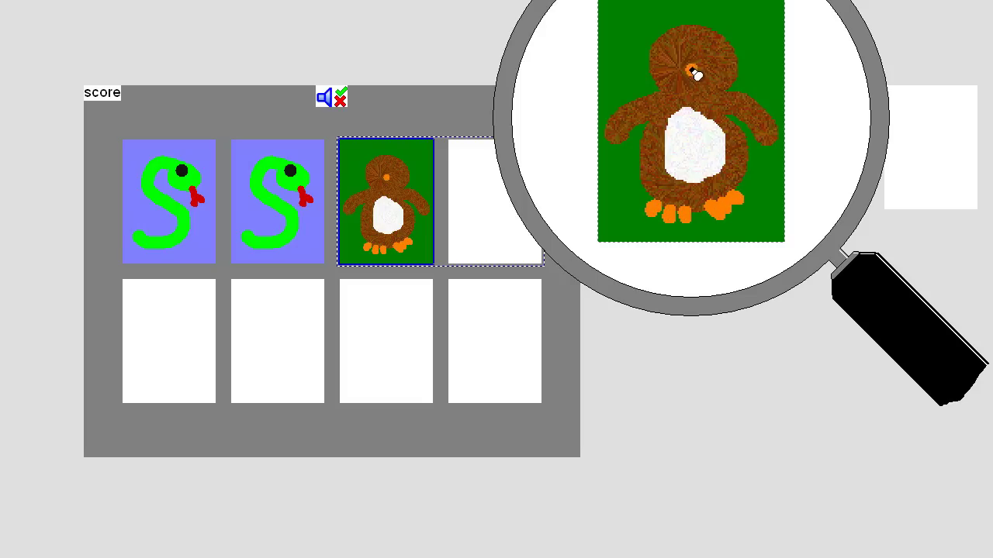
drag(694, 71, 692, 81)
Give the owl yellow eyes with black pupils.
click(670, 52)
click(704, 53)
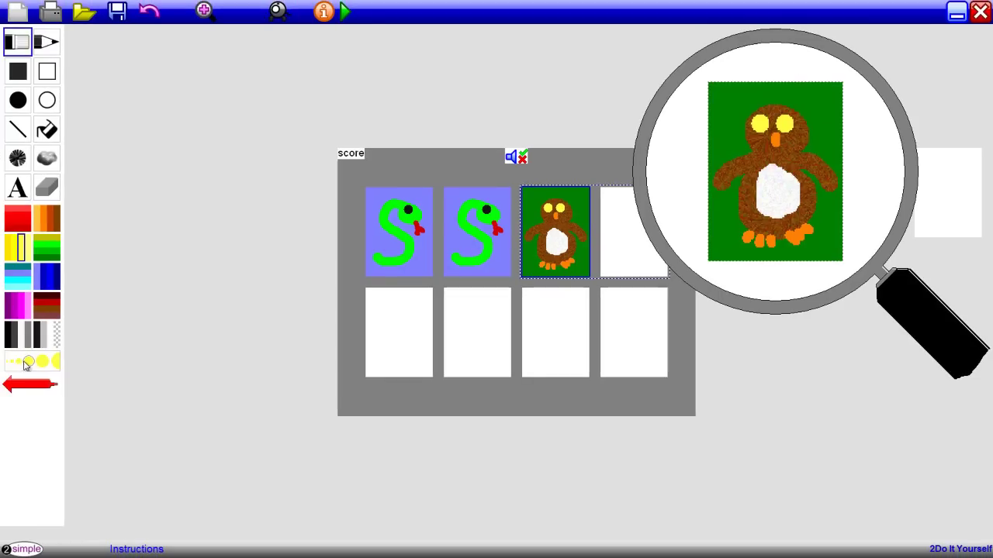
click(37, 344)
click(762, 126)
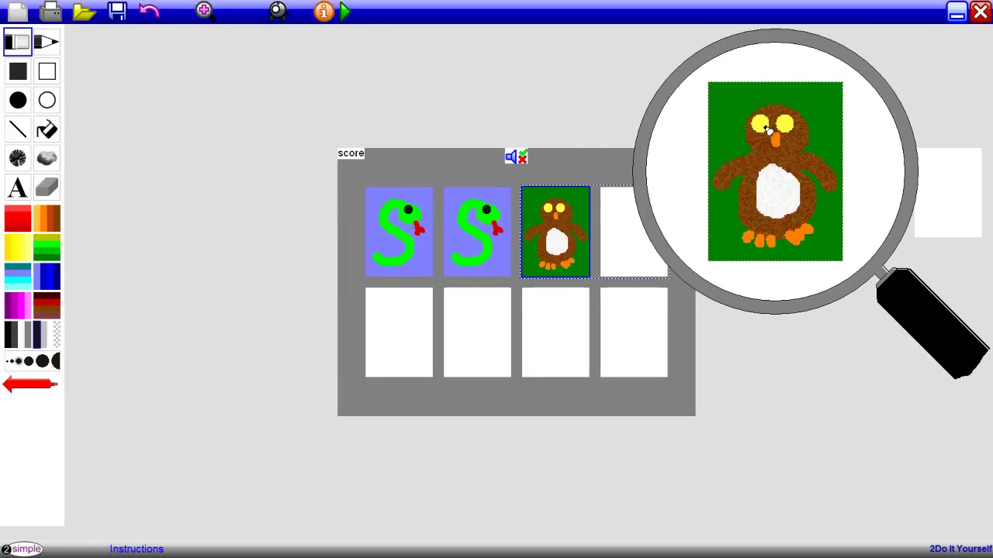
click(785, 126)
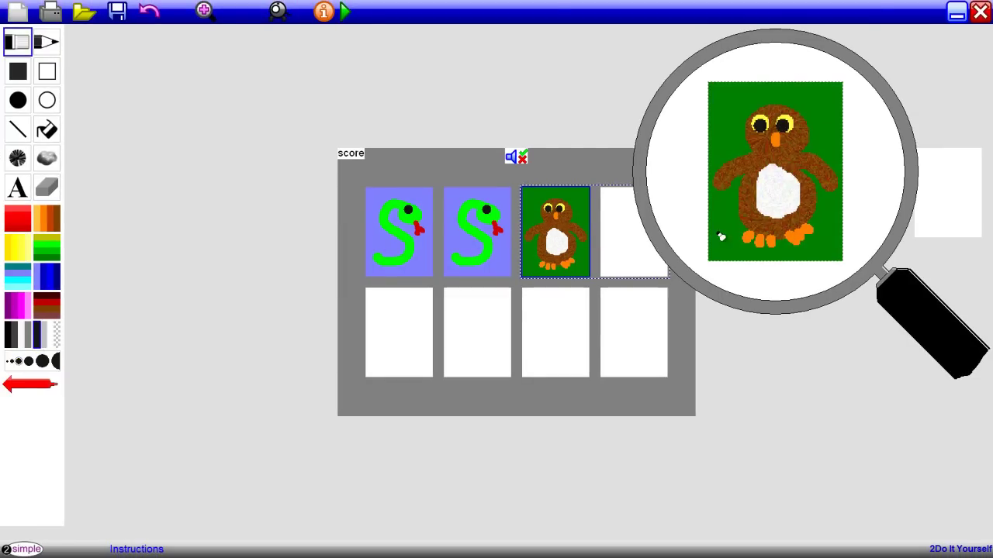
Copy the owl picture and paste it into the fourth card.
right_click(582, 209)
click(613, 216)
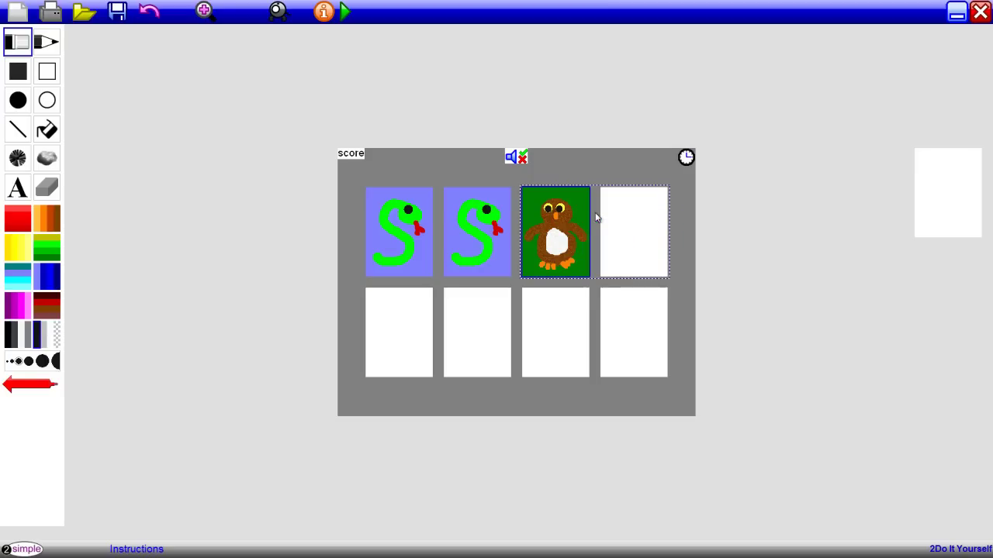
click(620, 210)
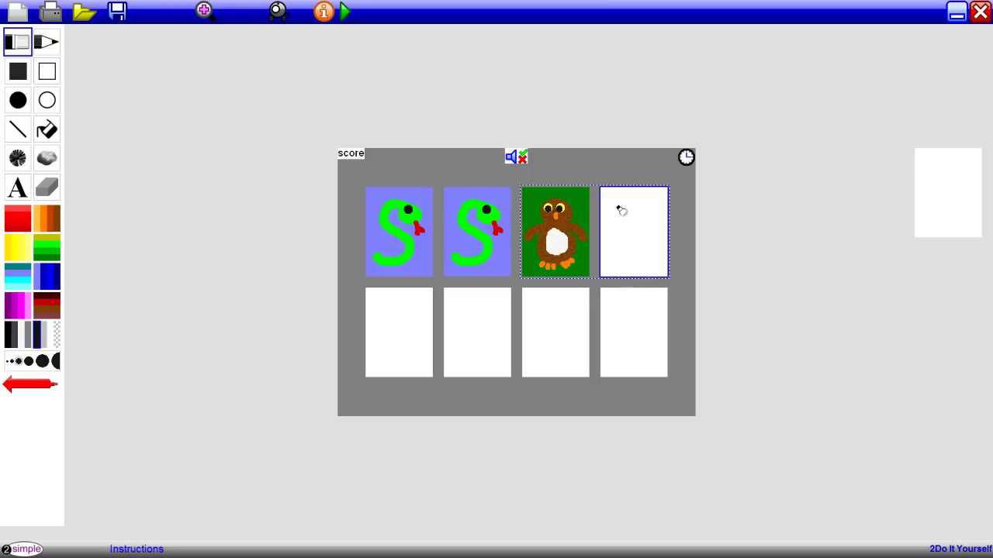
right_click(621, 210)
click(635, 241)
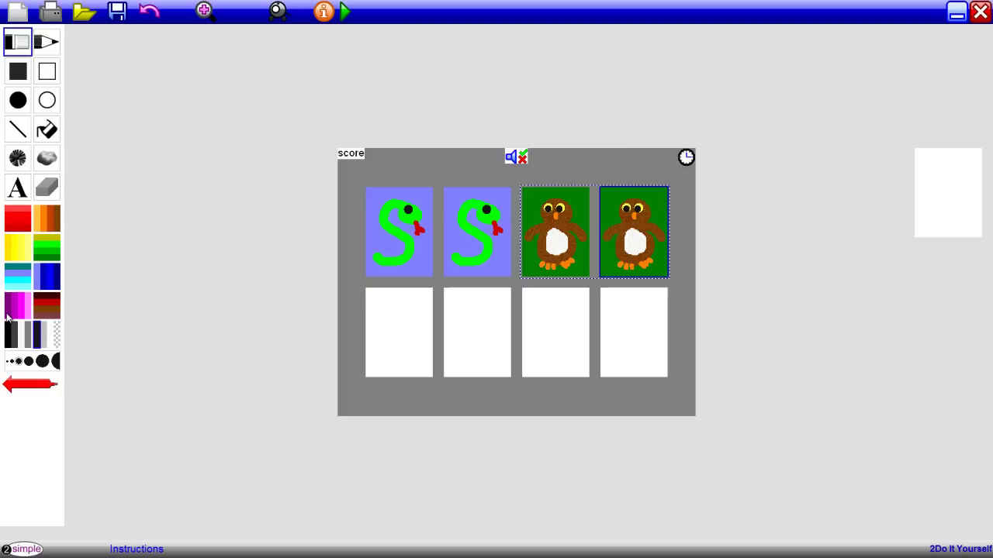
Fill the first bottom-row card with purple and enlarge it for painting.
click(50, 136)
click(407, 329)
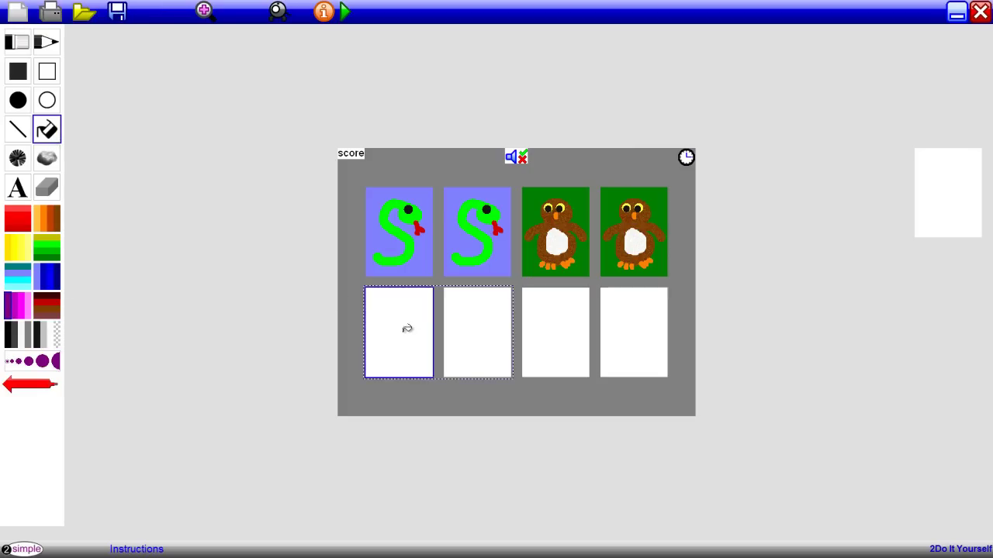
click(409, 320)
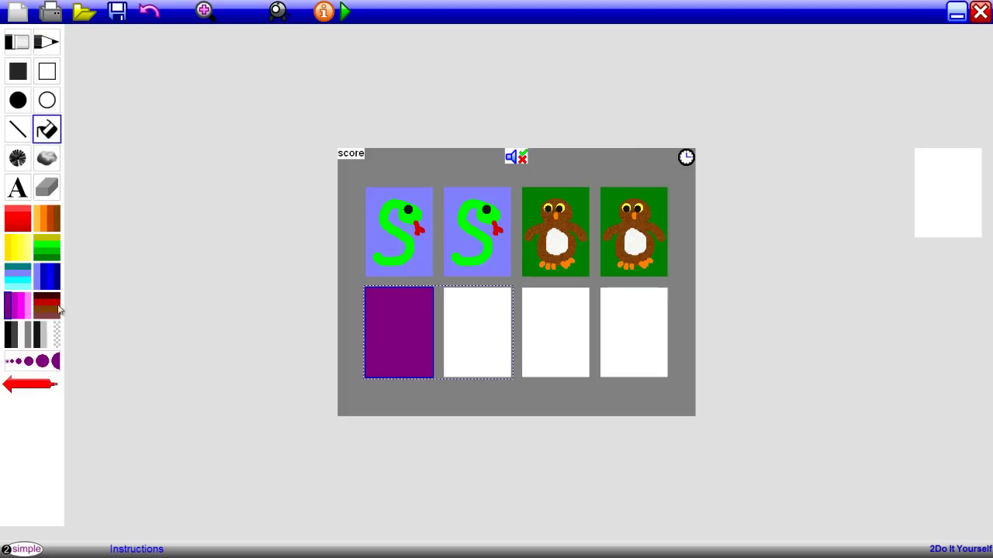
click(204, 11)
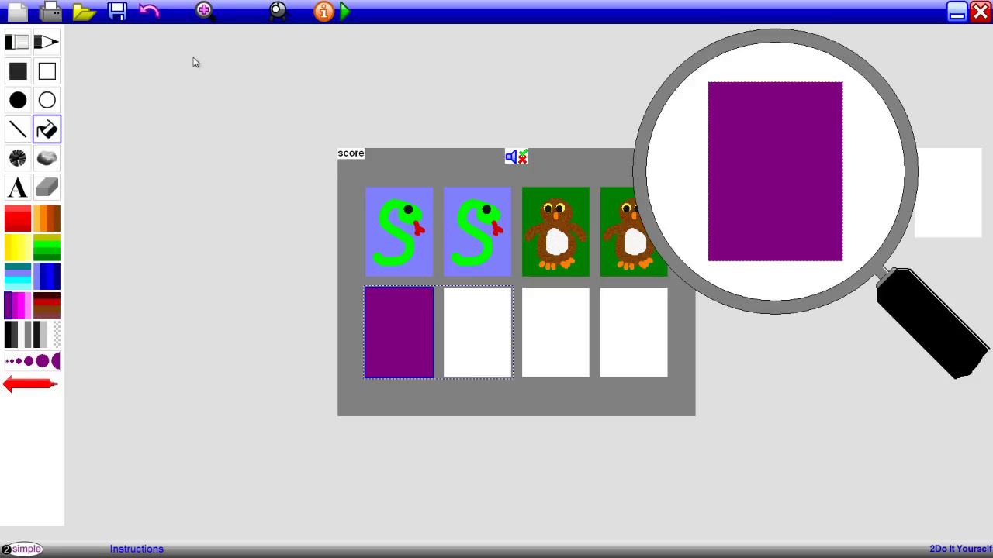
Brush a grey mouse body and rounded head on the purple card.
click(44, 330)
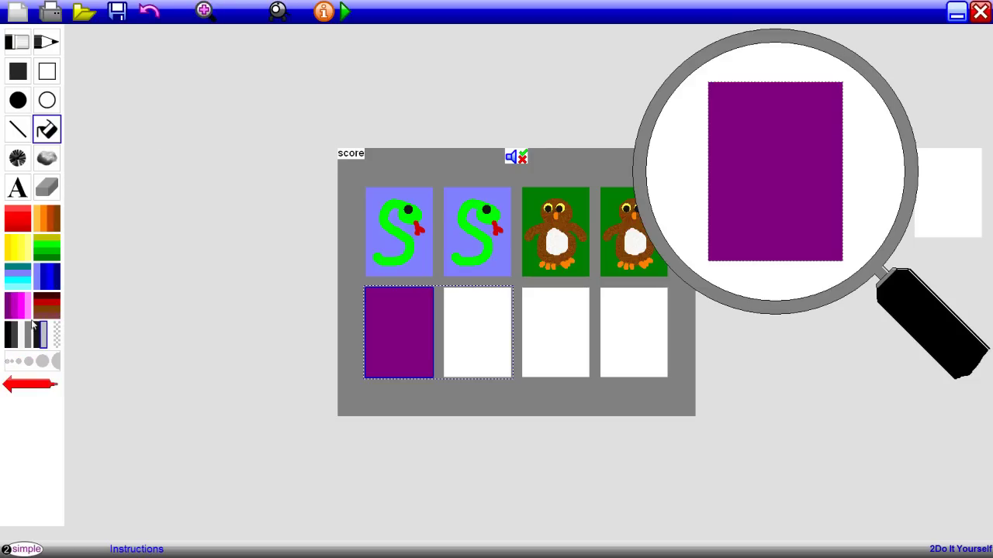
click(22, 44)
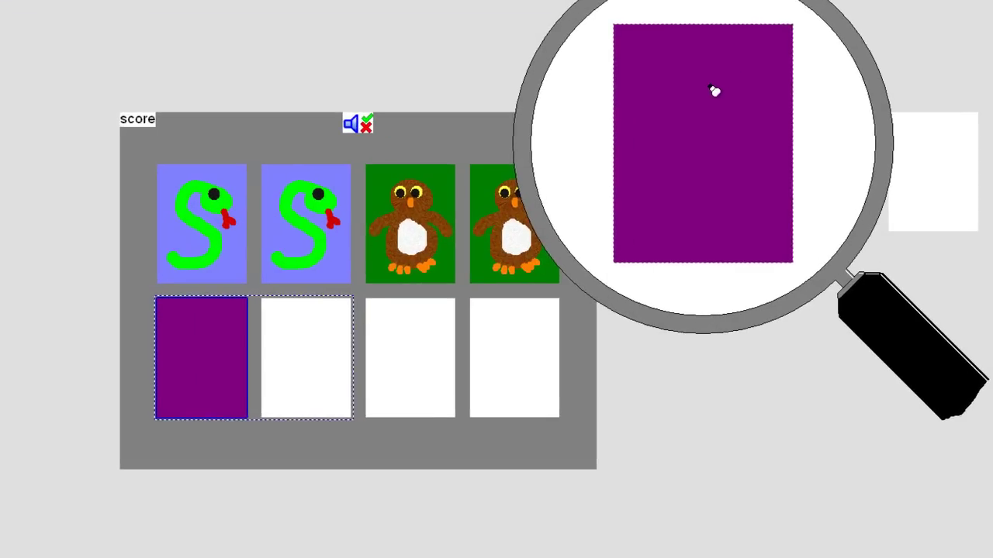
mouse_move(780, 126)
mouse_down()
mouse_move(746, 136)
mouse_move(755, 150)
mouse_move(775, 135)
mouse_up()
mouse_move(702, 95)
mouse_down()
mouse_move(689, 53)
mouse_move(714, 70)
mouse_move(727, 67)
mouse_move(729, 96)
mouse_move(707, 131)
mouse_move(691, 127)
mouse_move(665, 190)
mouse_move(714, 196)
mouse_move(706, 129)
mouse_move(690, 179)
mouse_move(700, 191)
mouse_move(675, 239)
mouse_move(709, 217)
mouse_move(654, 154)
mouse_move(728, 146)
mouse_up()
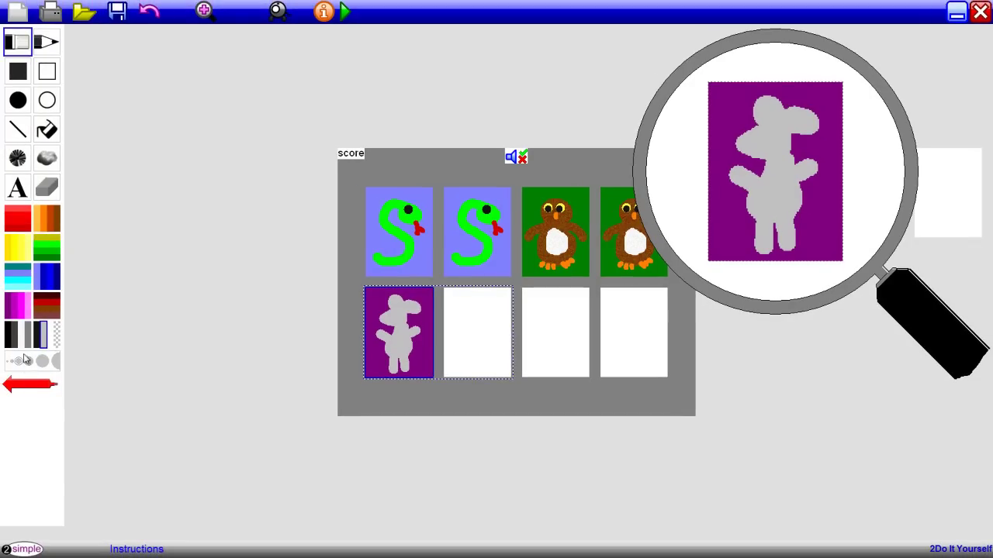
Add a pink tail and ears, a black nose and two black eyes.
click(28, 307)
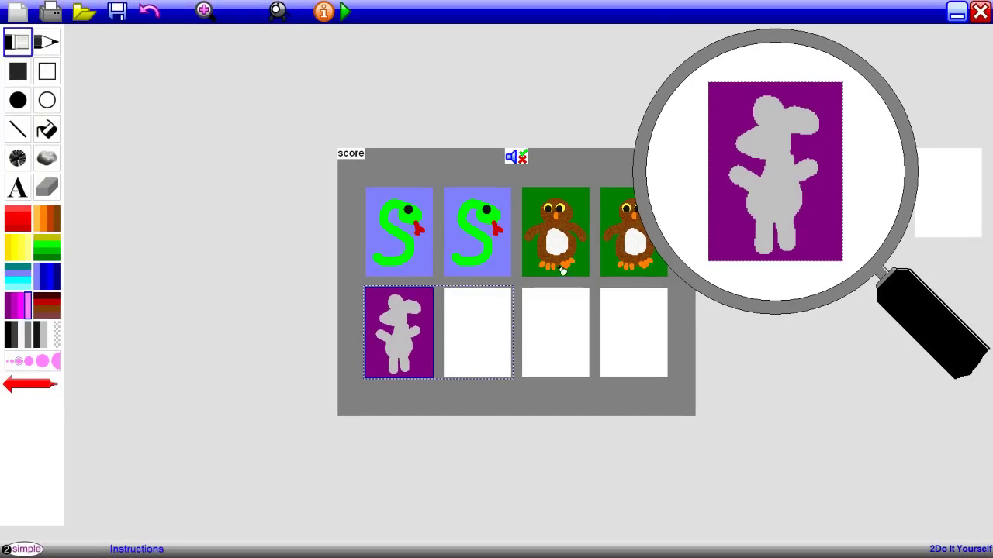
drag(792, 207, 822, 231)
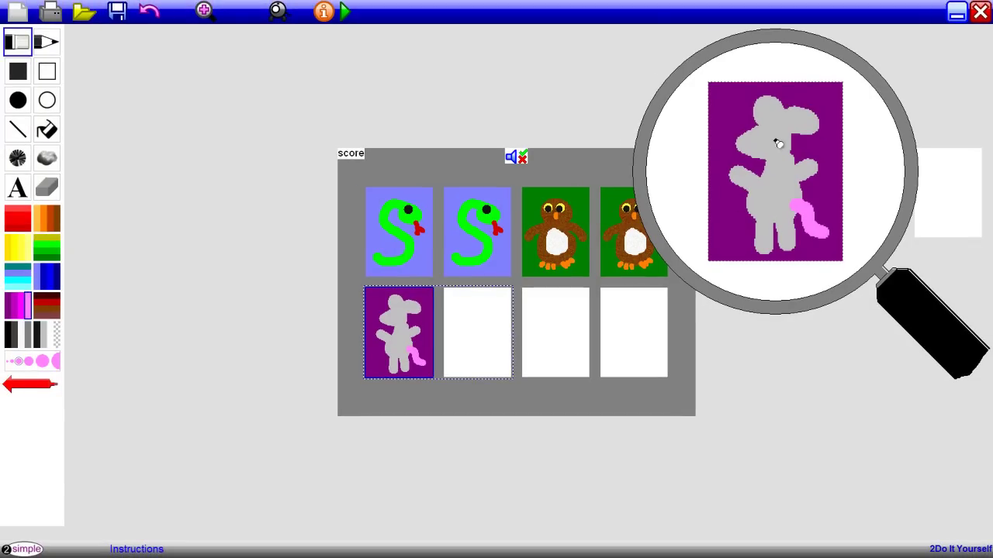
drag(767, 109, 801, 125)
click(36, 338)
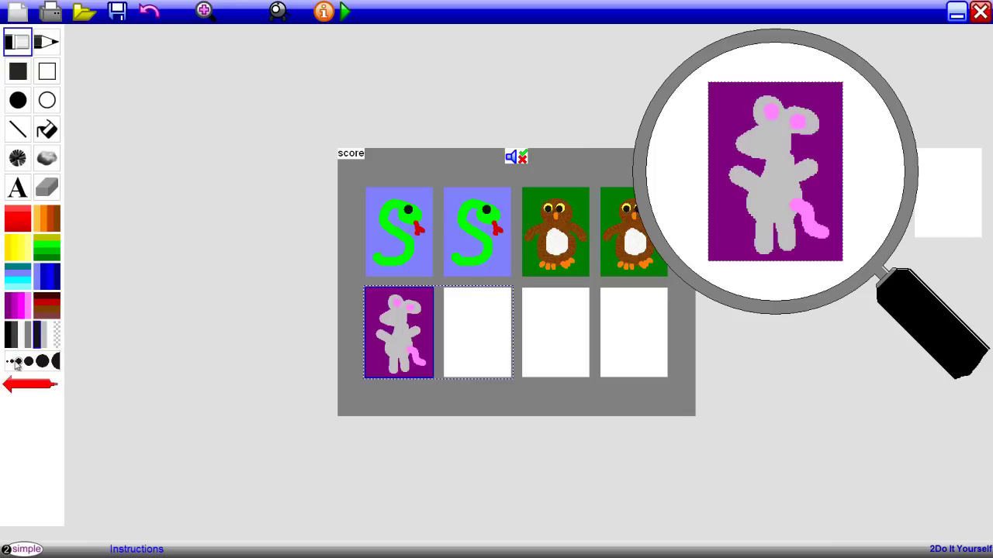
click(732, 141)
drag(756, 135, 759, 134)
click(770, 134)
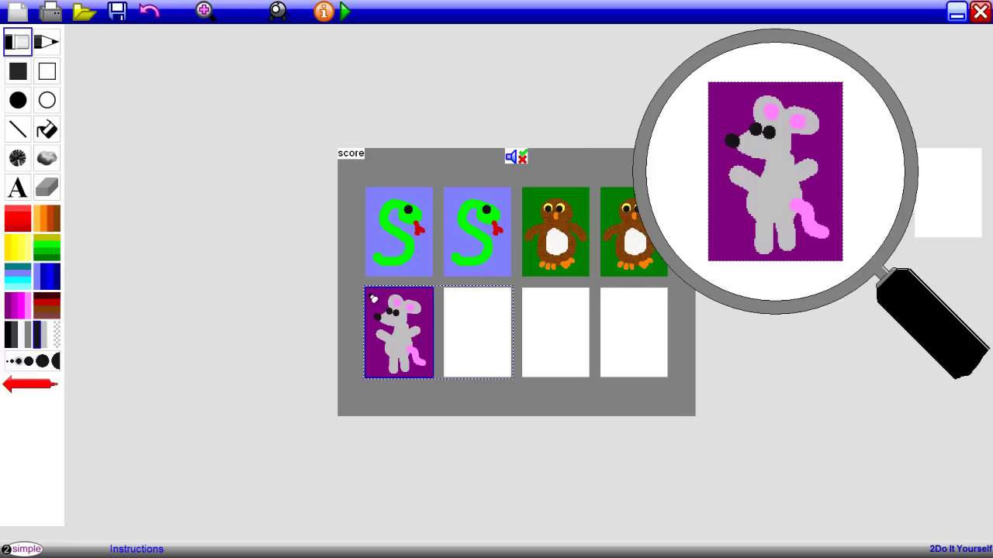
Copy the mouse picture and paste it into the sixth card.
right_click(428, 292)
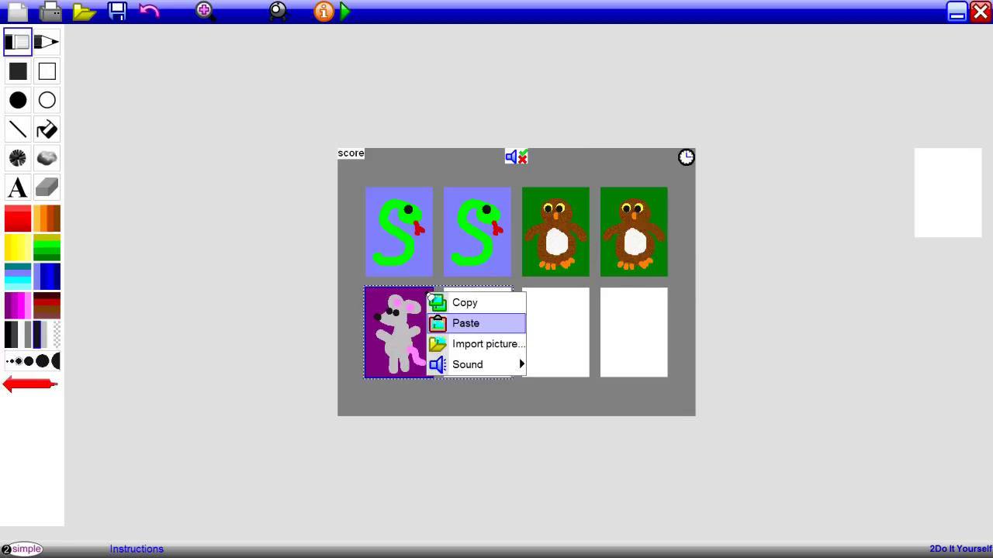
click(436, 303)
click(458, 300)
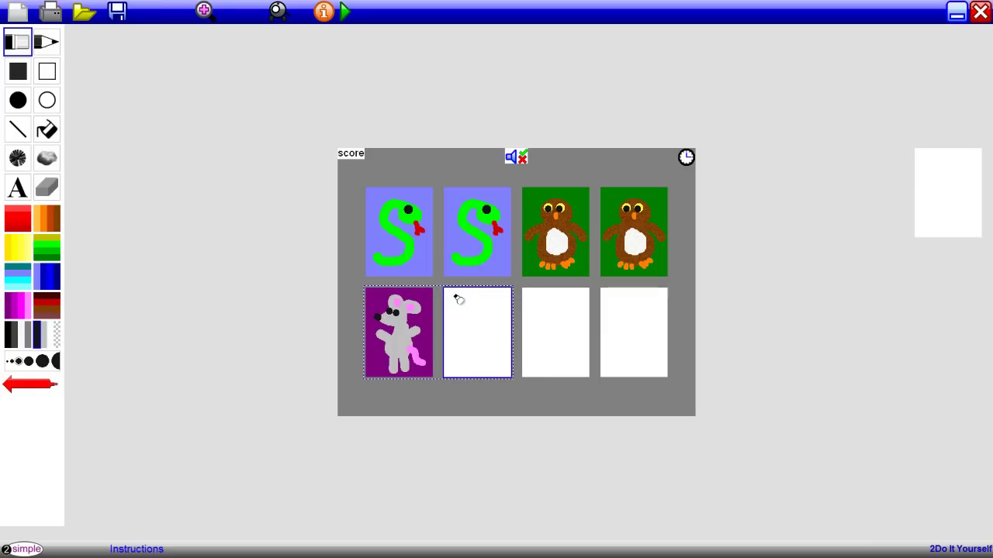
right_click(456, 297)
click(479, 328)
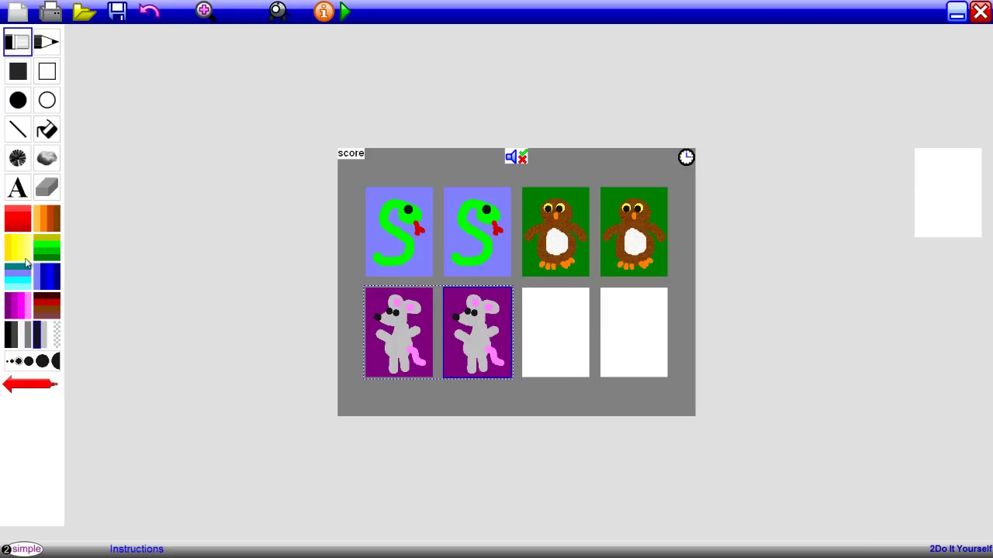
Fill the third bottom-row card with yellow.
click(21, 256)
click(46, 130)
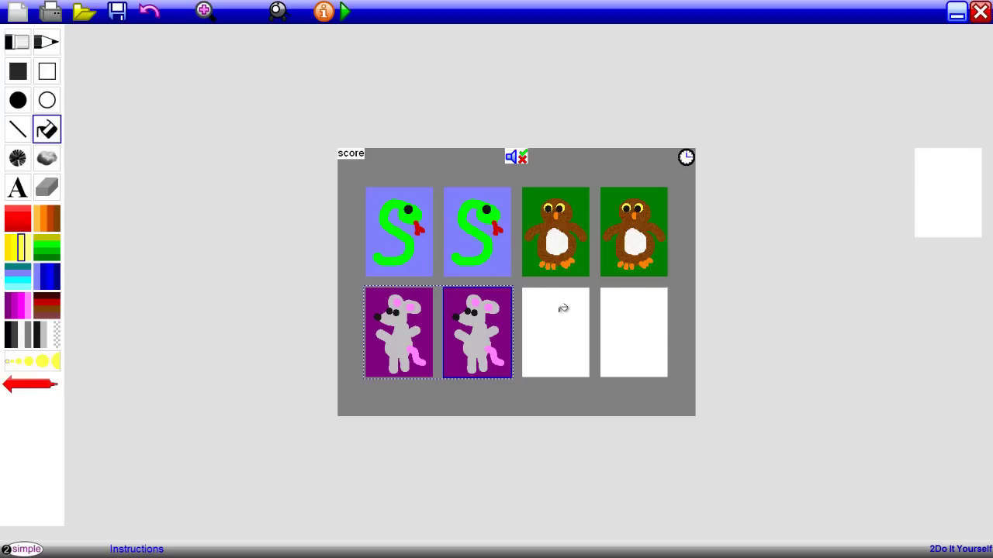
click(564, 308)
click(562, 311)
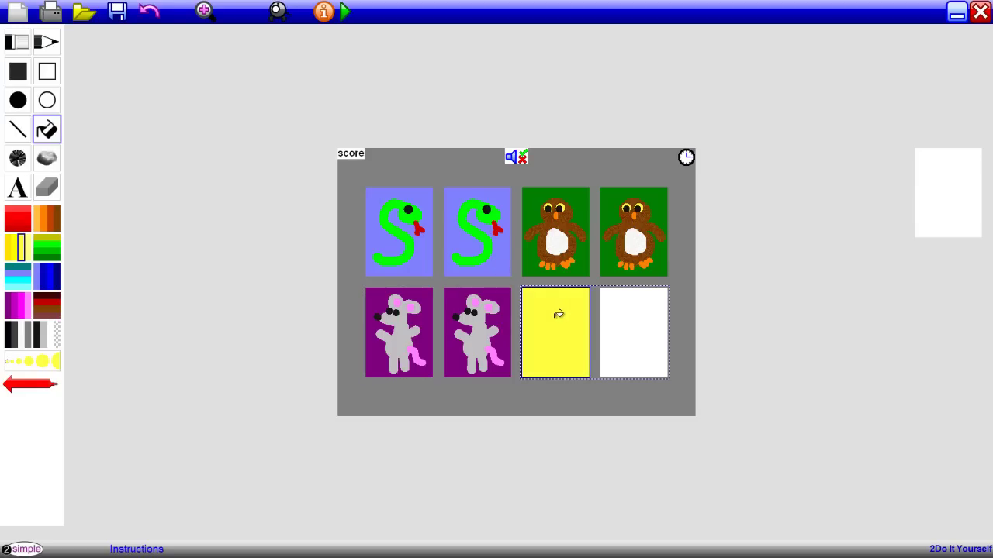
Spray an orange fox with a small spray size on the yellow card.
click(18, 159)
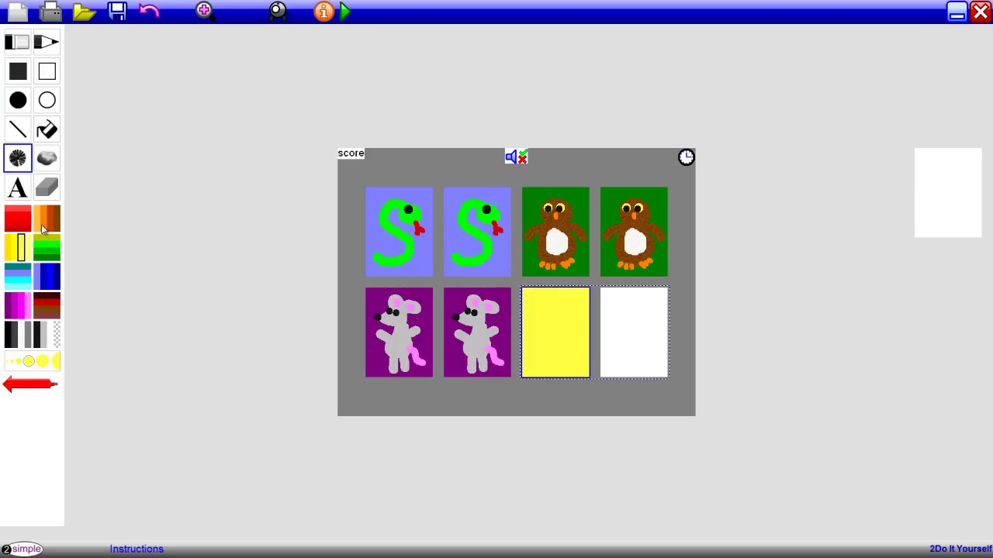
click(44, 228)
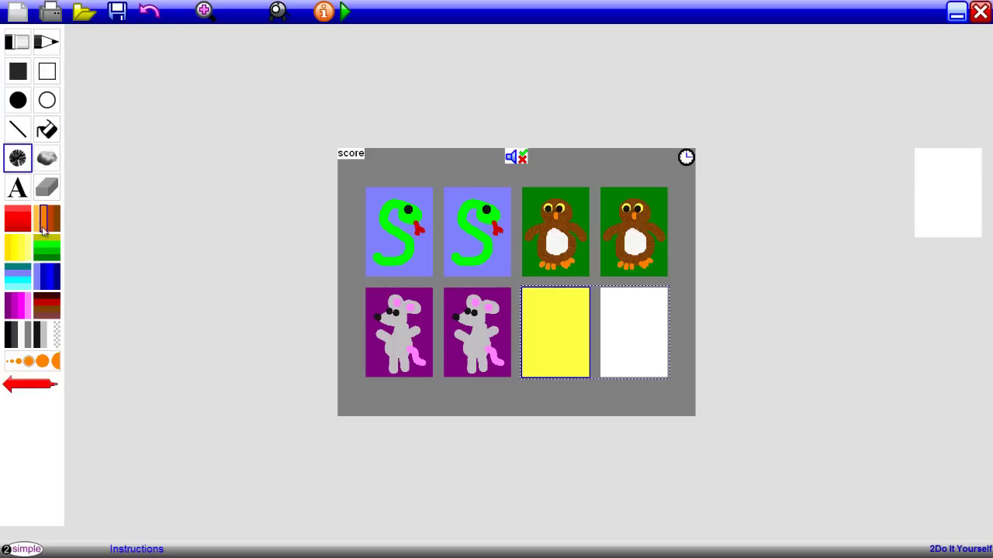
click(19, 362)
mouse_move(571, 331)
mouse_down()
mouse_move(543, 333)
mouse_move(560, 341)
mouse_move(580, 323)
mouse_move(570, 309)
mouse_move(584, 307)
mouse_move(570, 332)
mouse_move(537, 338)
mouse_move(535, 311)
mouse_move(549, 349)
mouse_move(539, 354)
mouse_move(554, 352)
mouse_move(557, 372)
mouse_move(571, 344)
mouse_move(581, 348)
mouse_up()
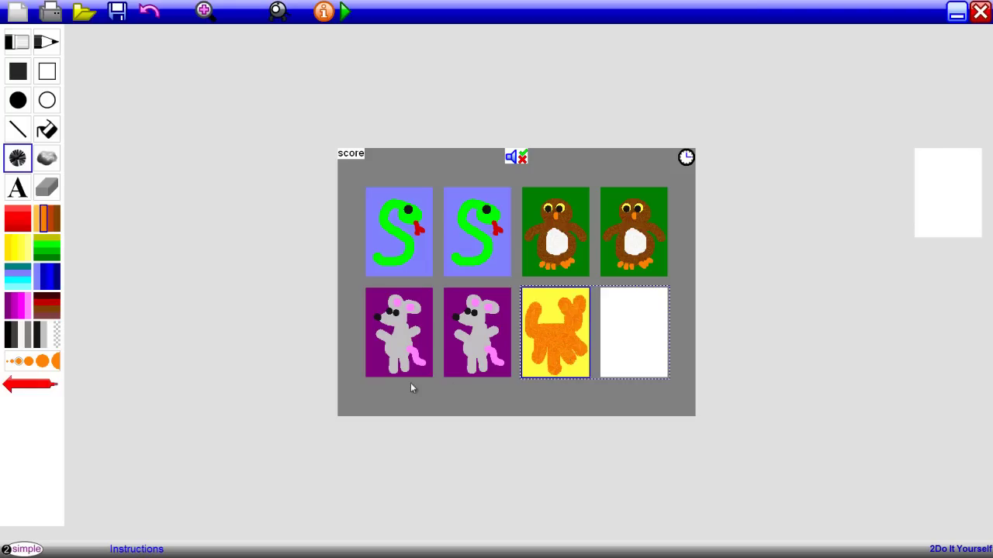
Spray a white belly patch, then brush dark dots for the fox's eye and nose.
click(52, 340)
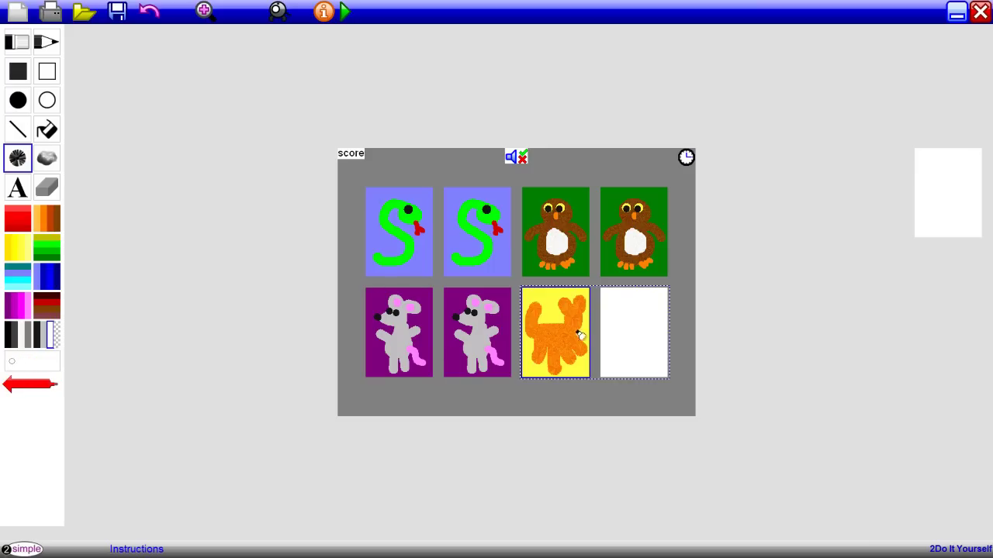
mouse_move(538, 318)
mouse_down()
mouse_move(536, 327)
mouse_move(566, 339)
mouse_up()
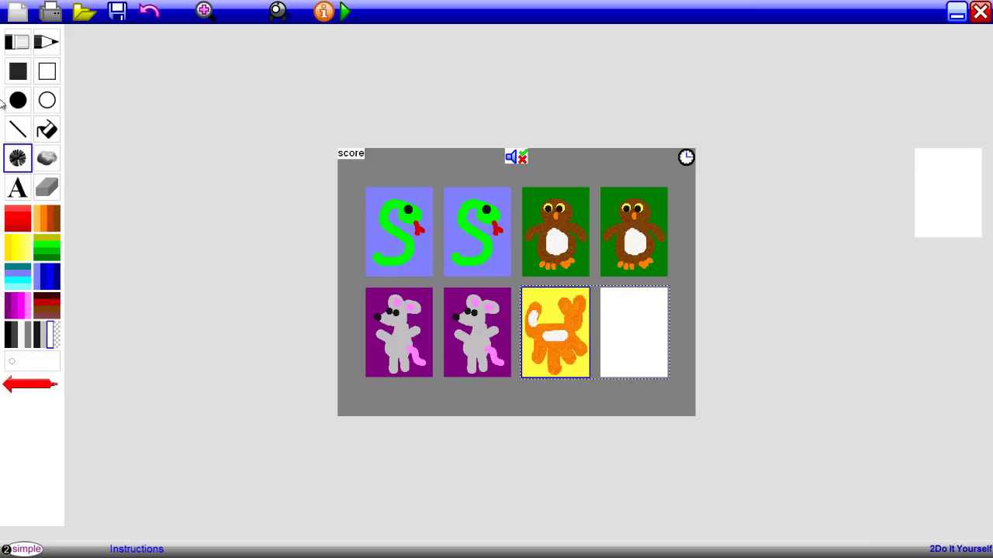
click(18, 42)
click(39, 335)
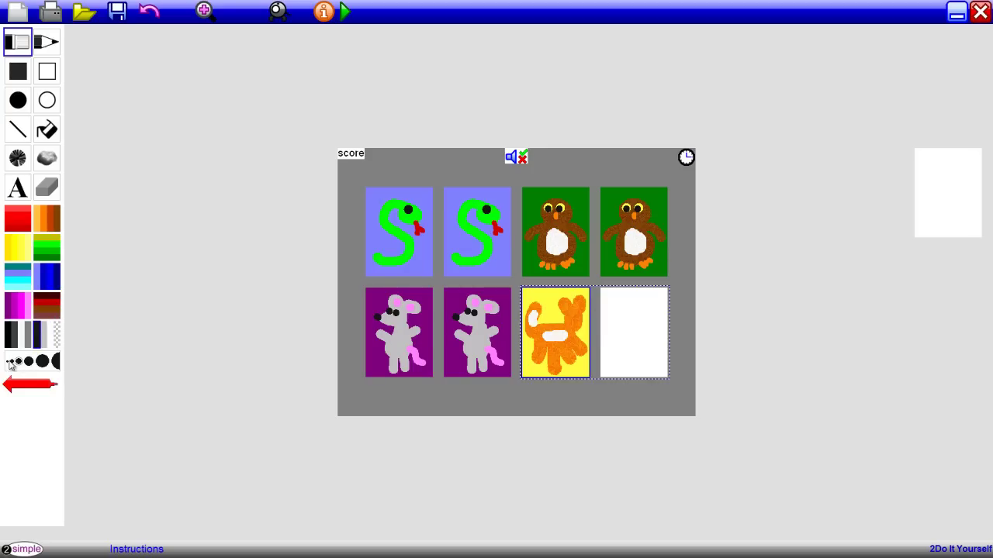
click(566, 312)
click(573, 311)
Copy the fox picture from card seven and paste it into empty card eight.
right_click(546, 297)
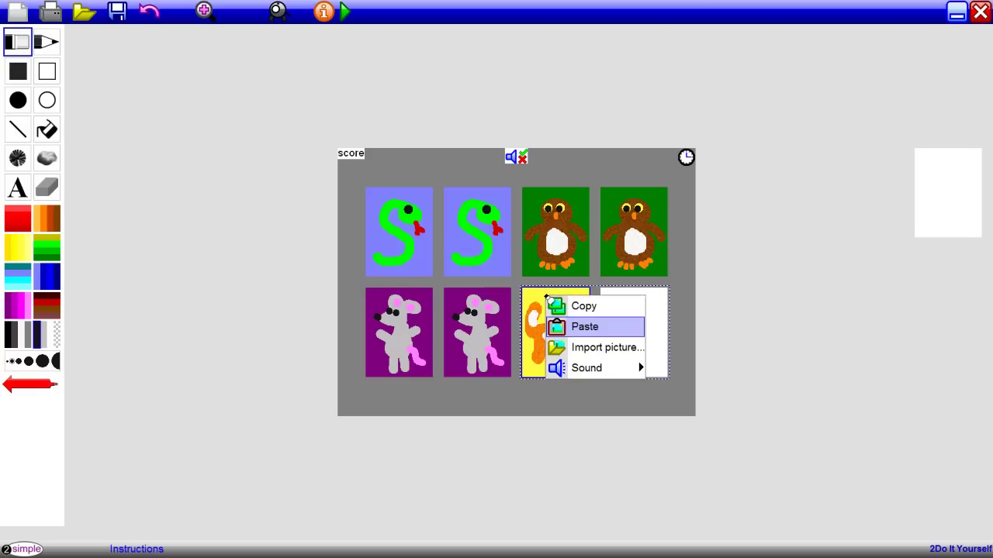
click(580, 305)
click(610, 300)
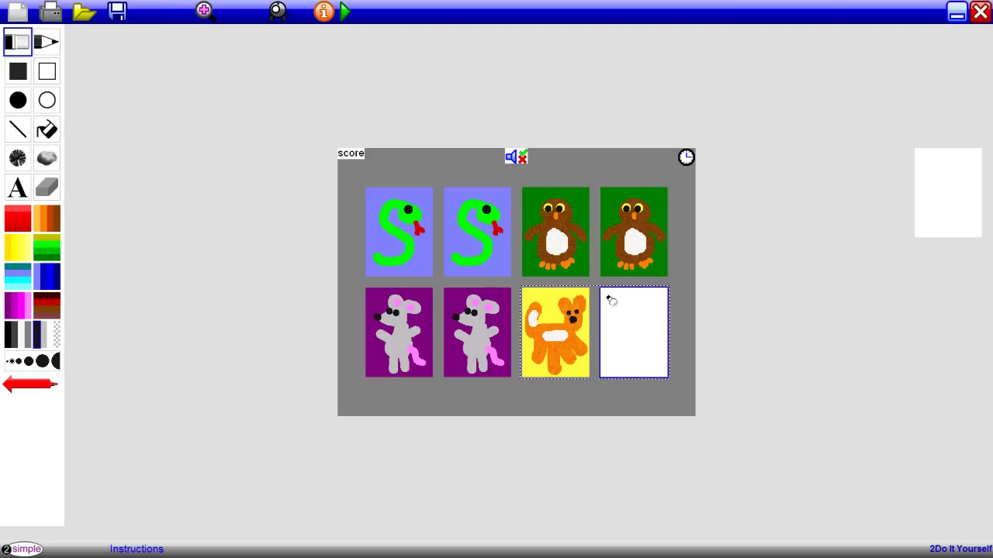
right_click(611, 300)
click(625, 327)
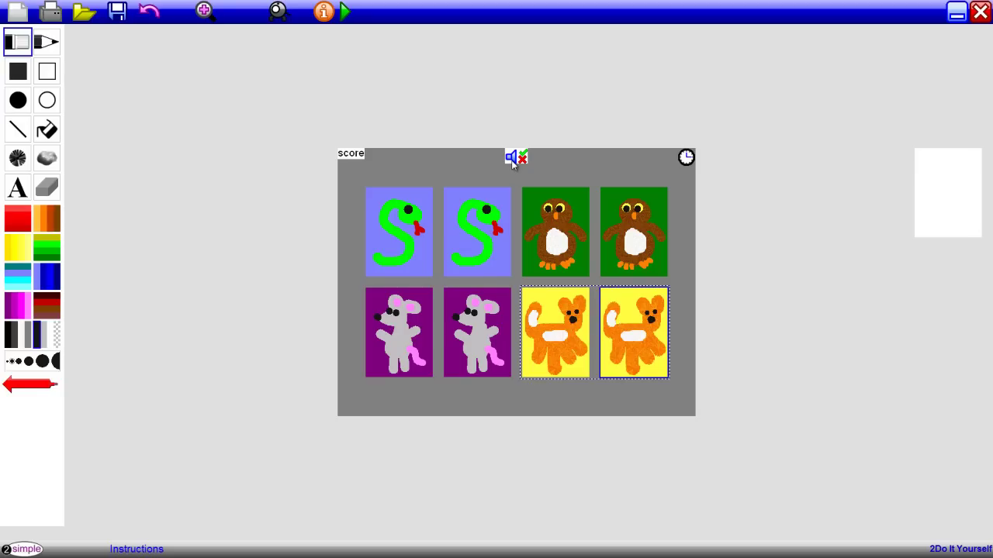
Turn sounds on, using the magic wand for correct and the spring for wrong matches.
click(511, 160)
click(514, 158)
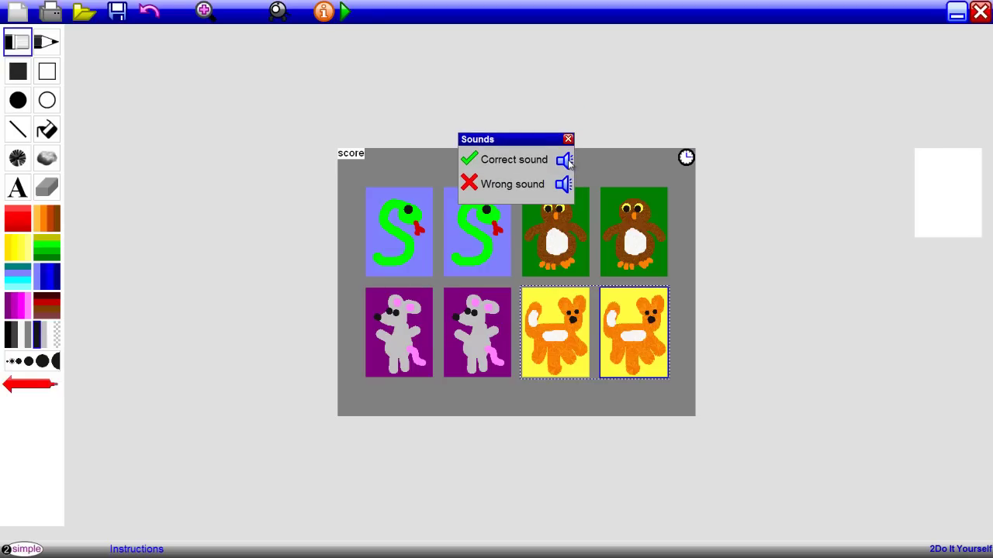
click(567, 160)
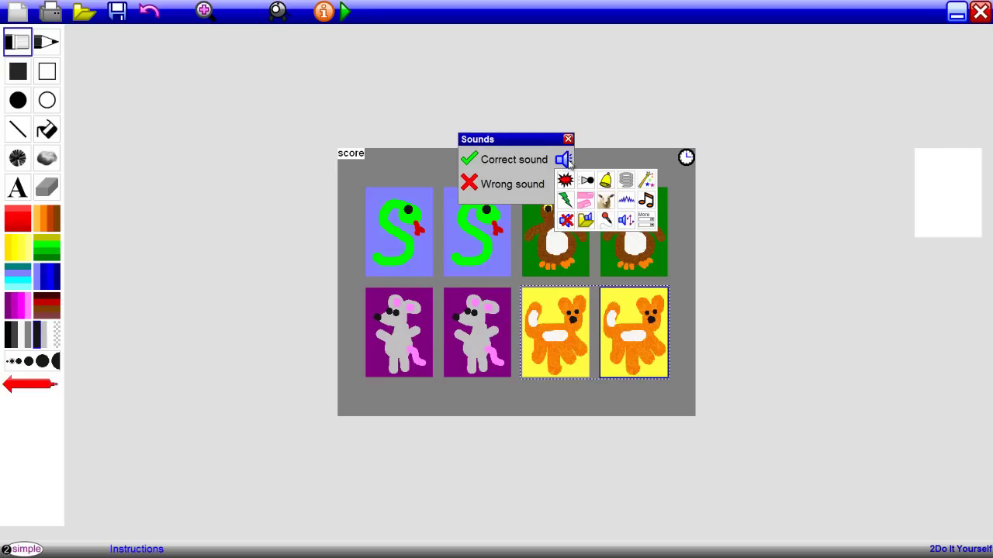
click(647, 180)
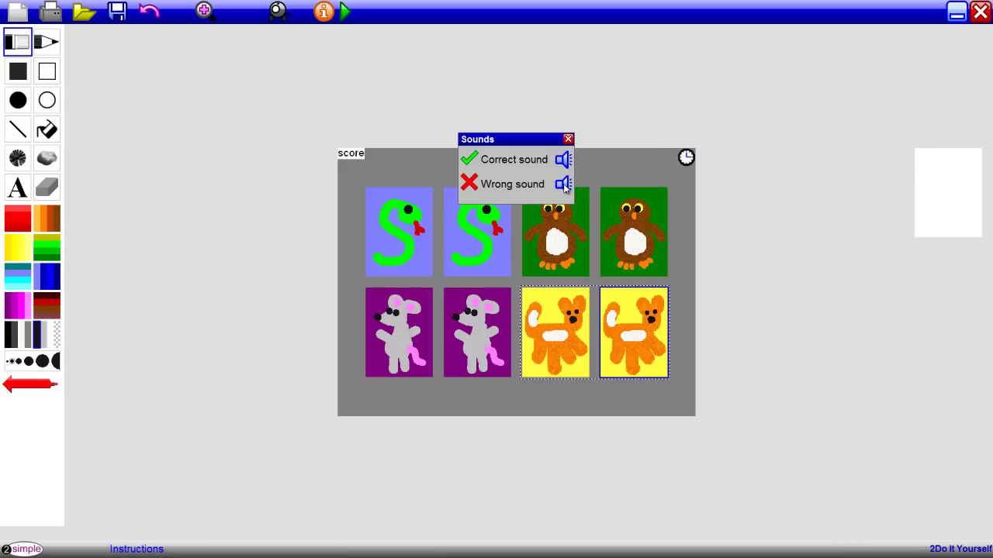
click(564, 185)
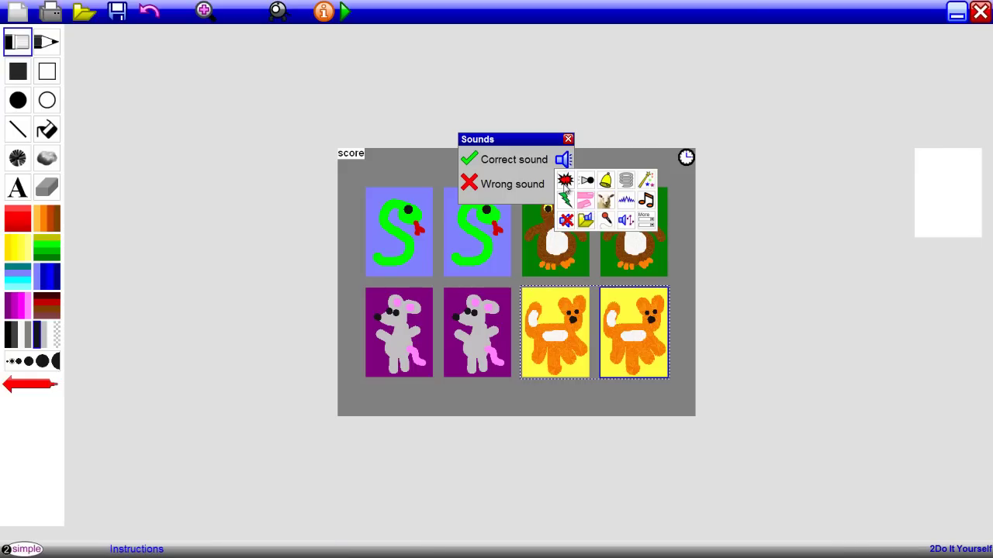
click(626, 183)
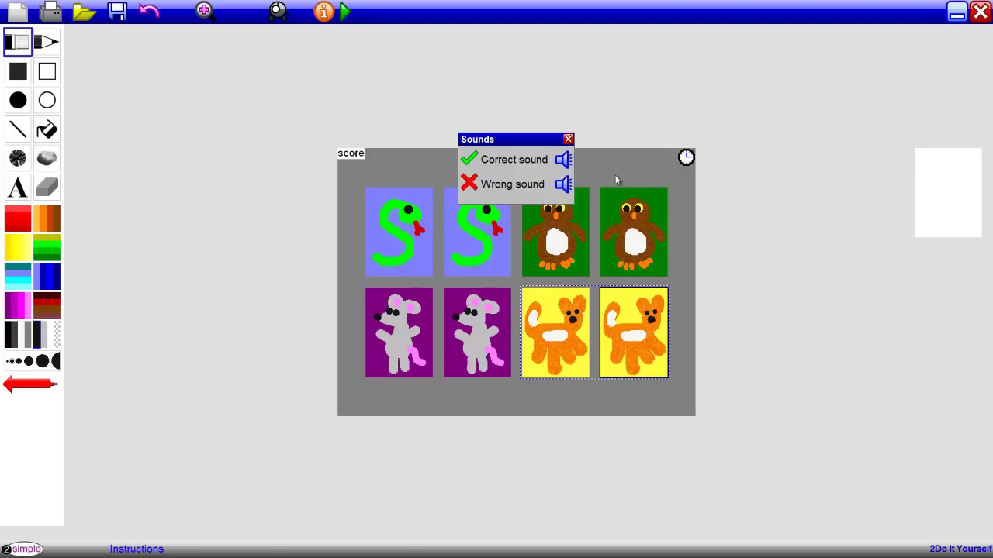
Change the game board background from grey to the blue swatch.
click(402, 394)
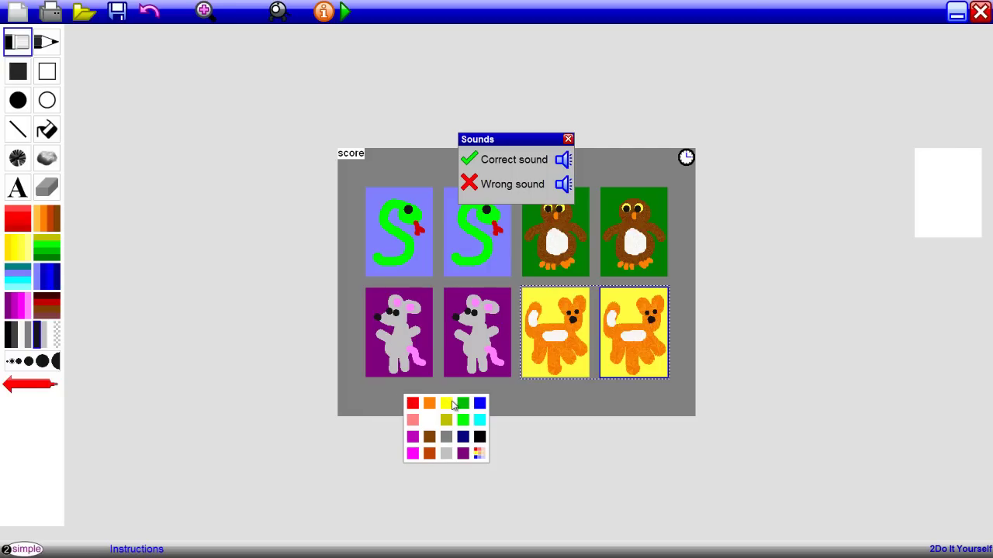
click(479, 403)
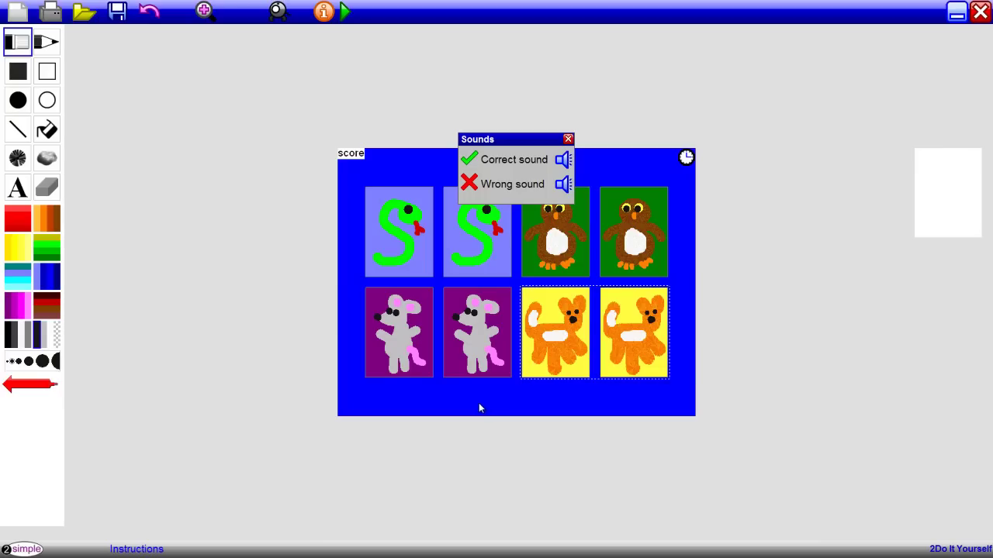
Play the game in movie mode, flipping cards to match the mouse, snake and owl pairs.
click(346, 12)
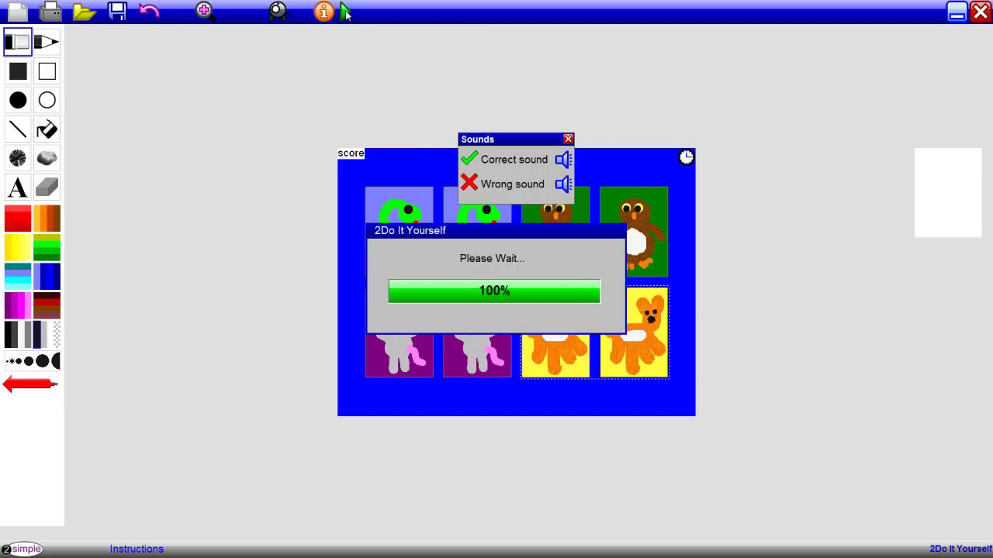
click(370, 256)
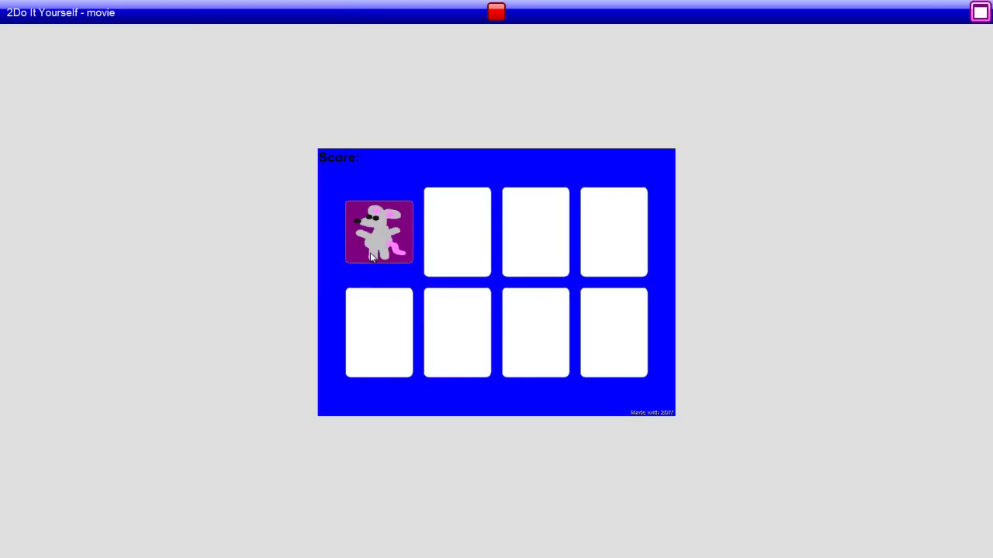
click(463, 256)
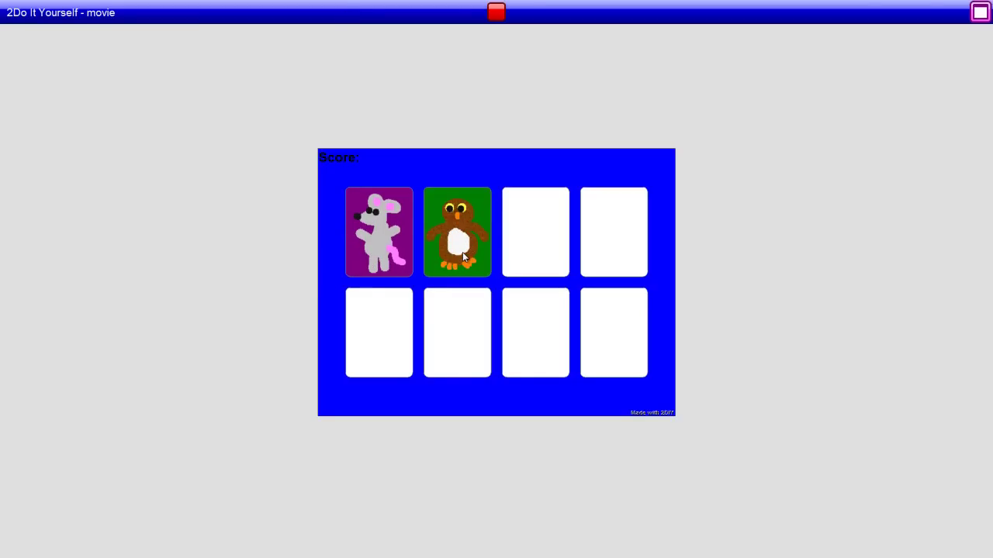
click(514, 257)
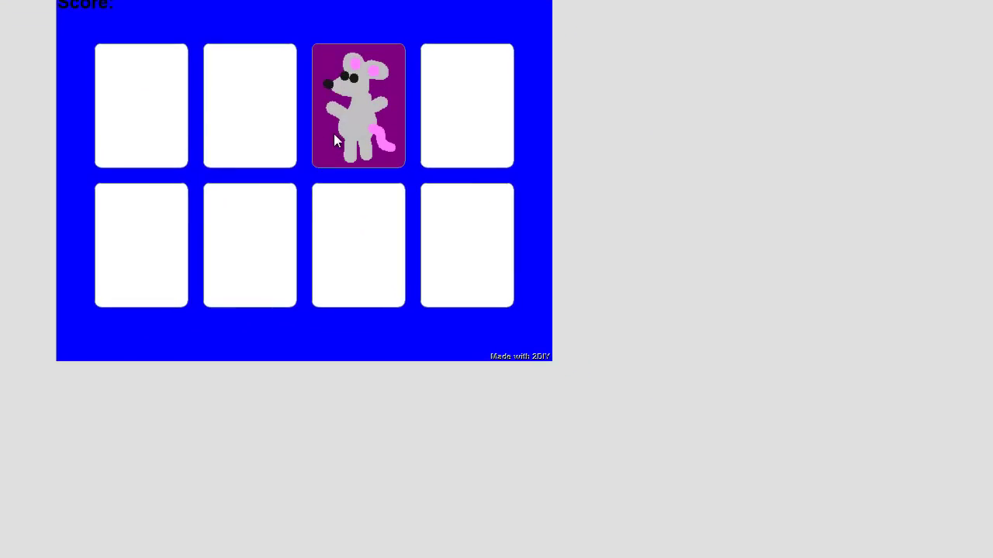
click(163, 135)
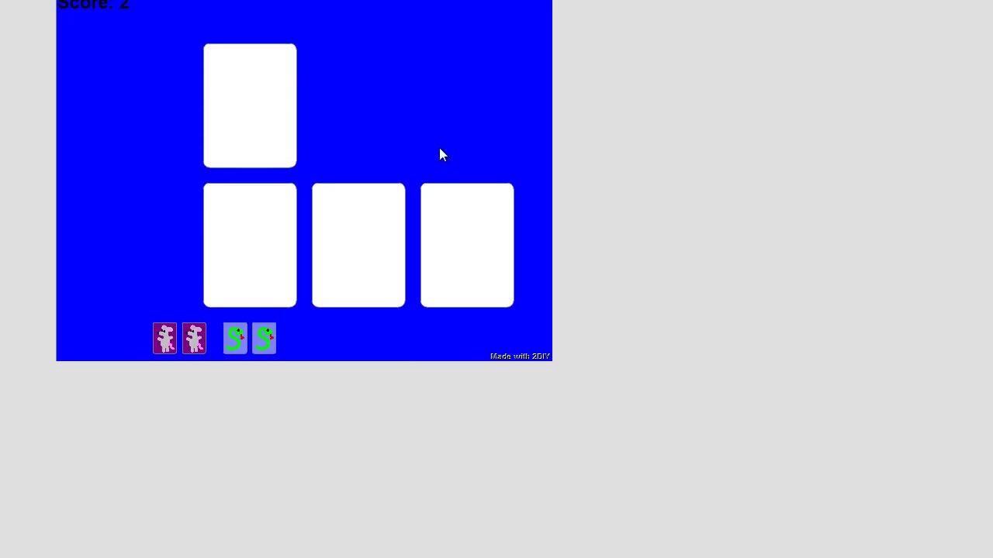
click(264, 258)
click(359, 258)
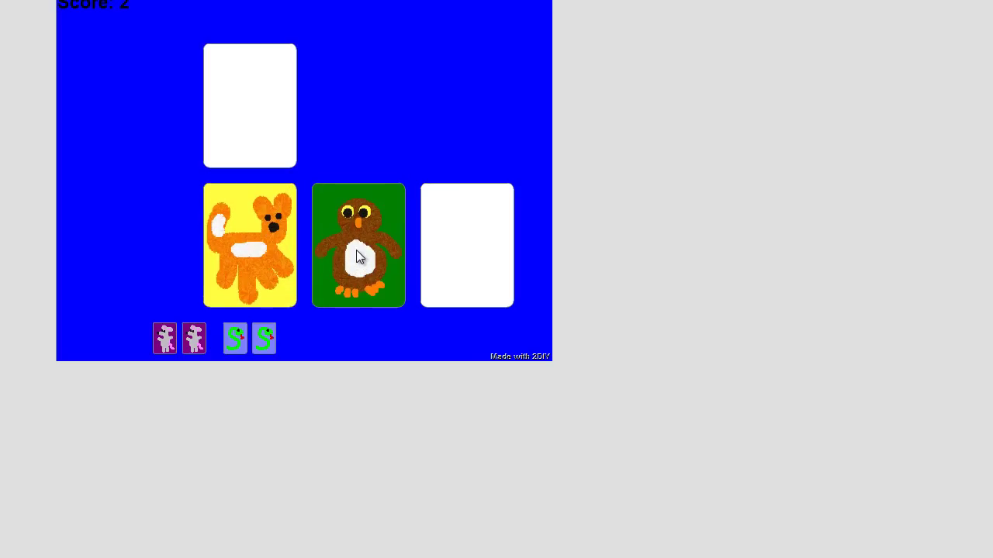
click(261, 162)
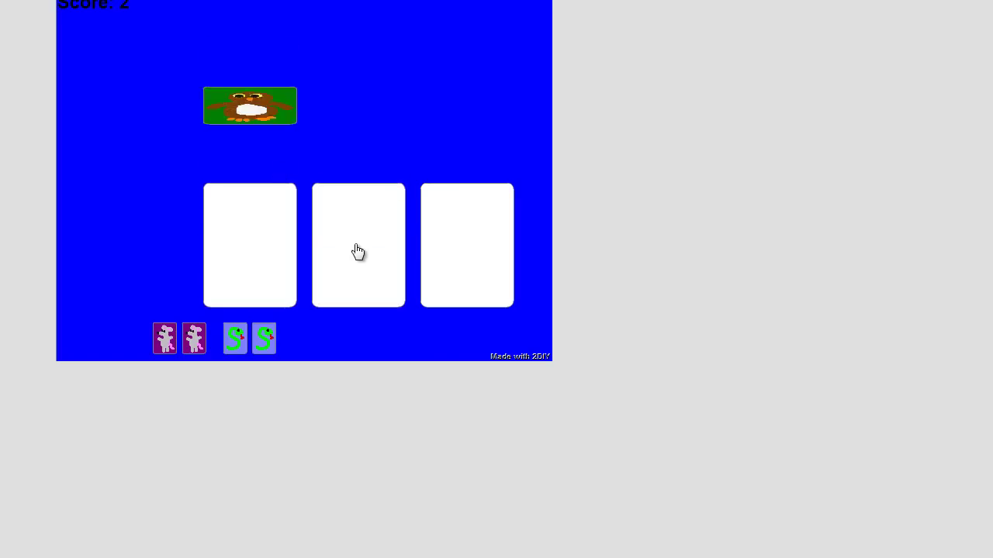
click(359, 258)
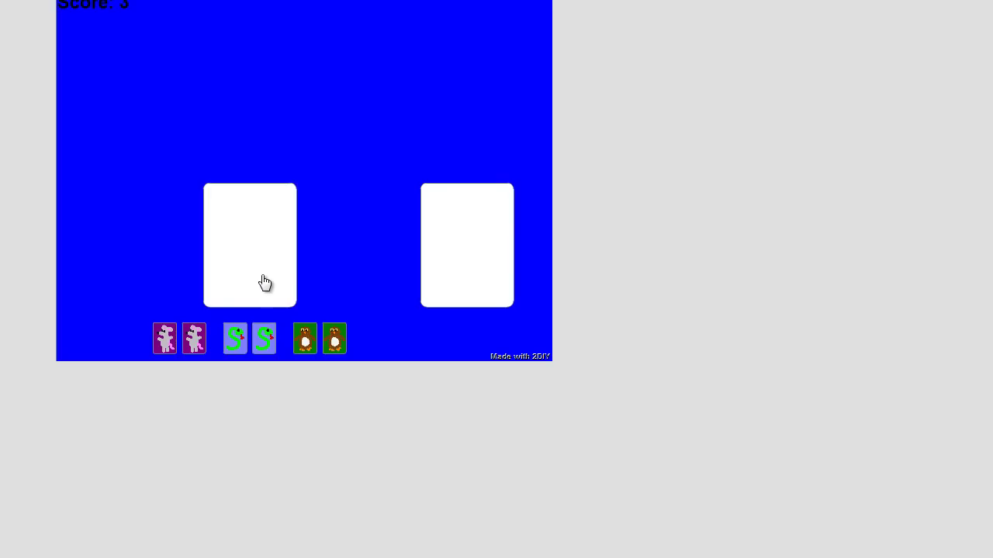
click(264, 282)
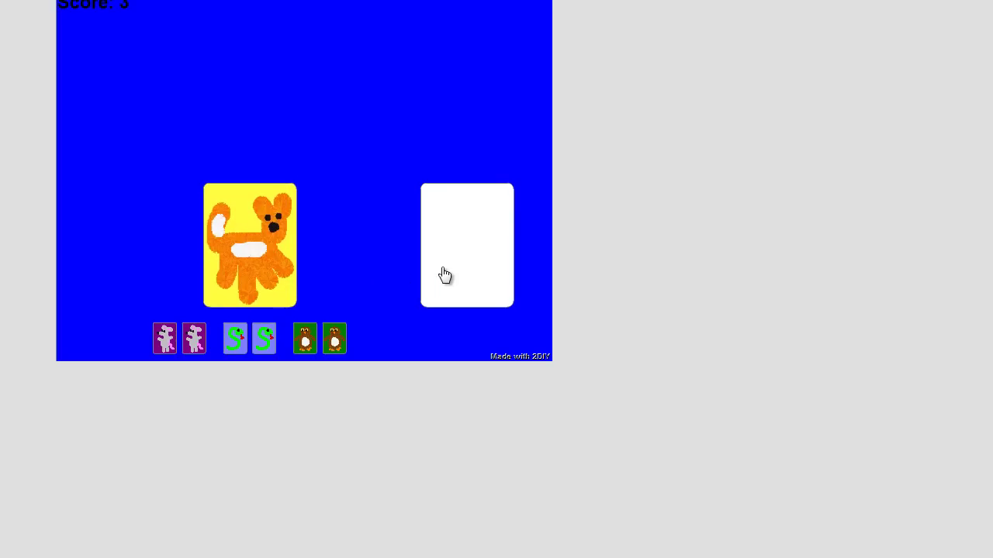